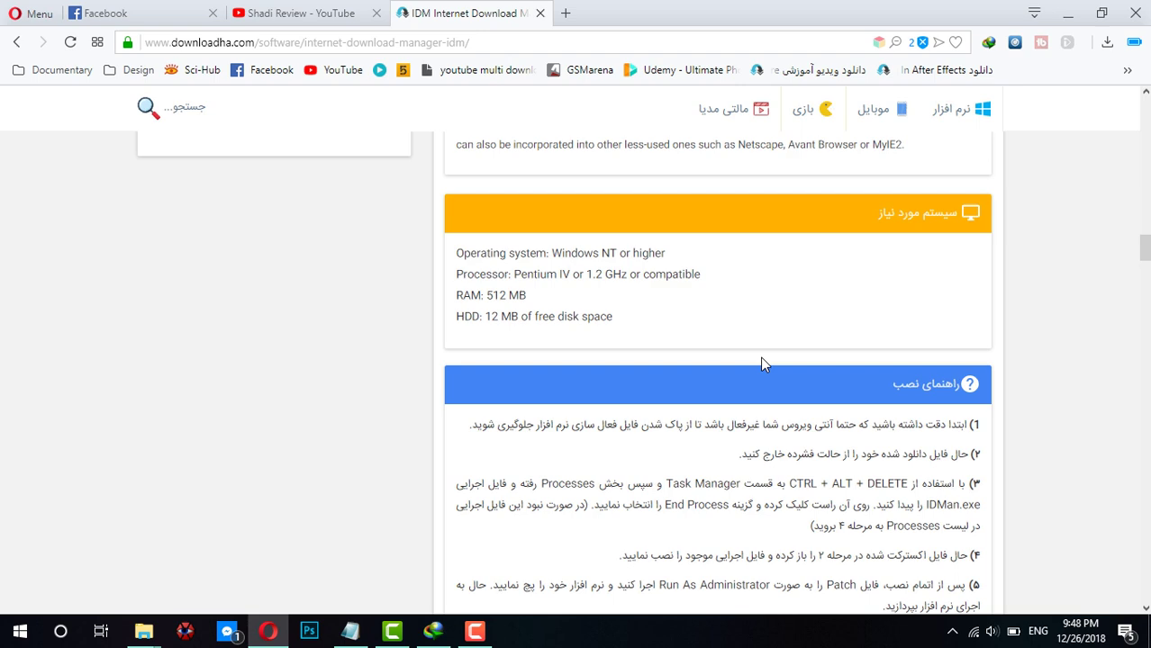
# Copy the archive password from the page and download the Internet Download Manager 6.32.3 Retail ZIP file.
pyautogui.scroll(-8, 762, 363)
pyautogui.scroll(-2, 764, 358)
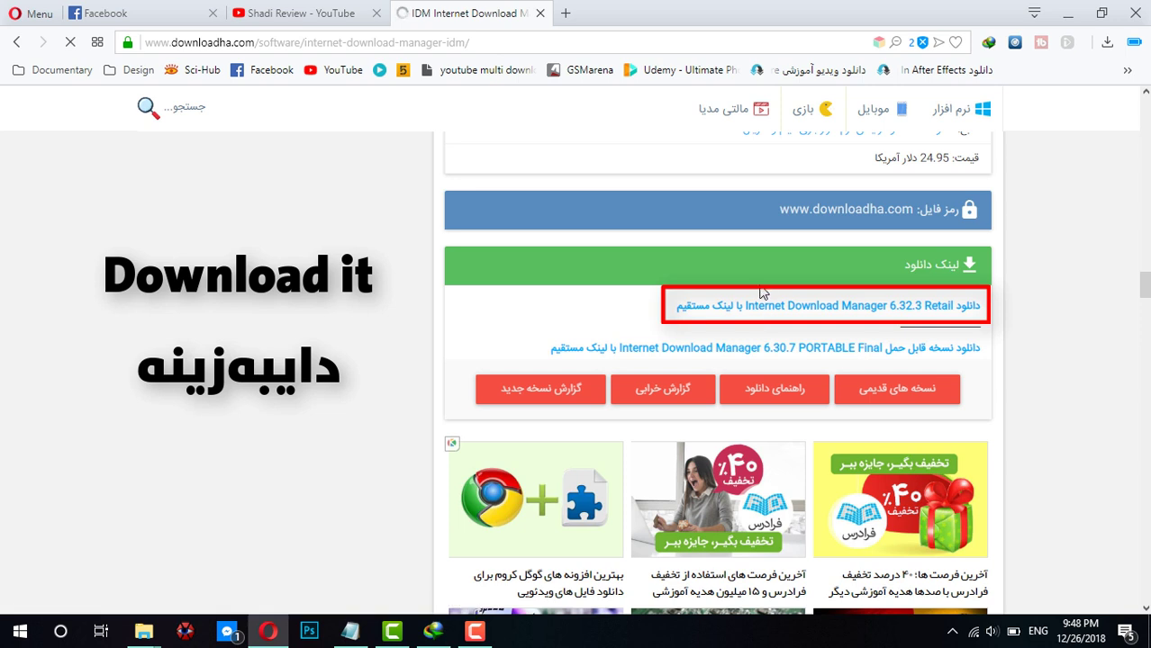
pyautogui.doubleClick(880, 216)
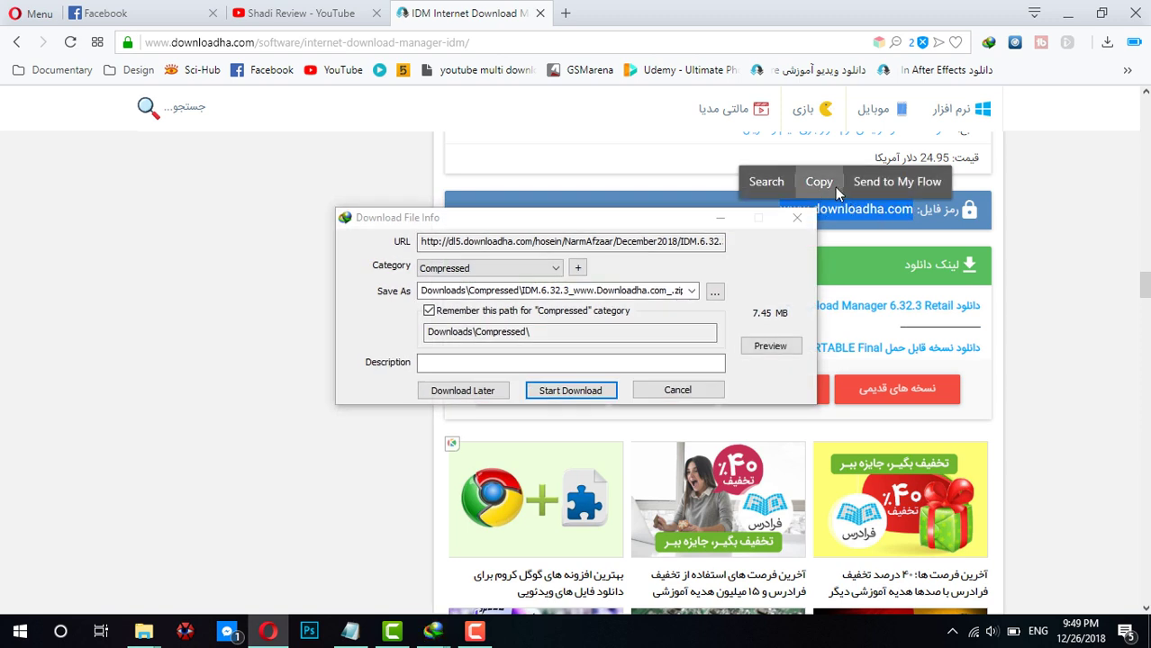
pyautogui.click(818, 183)
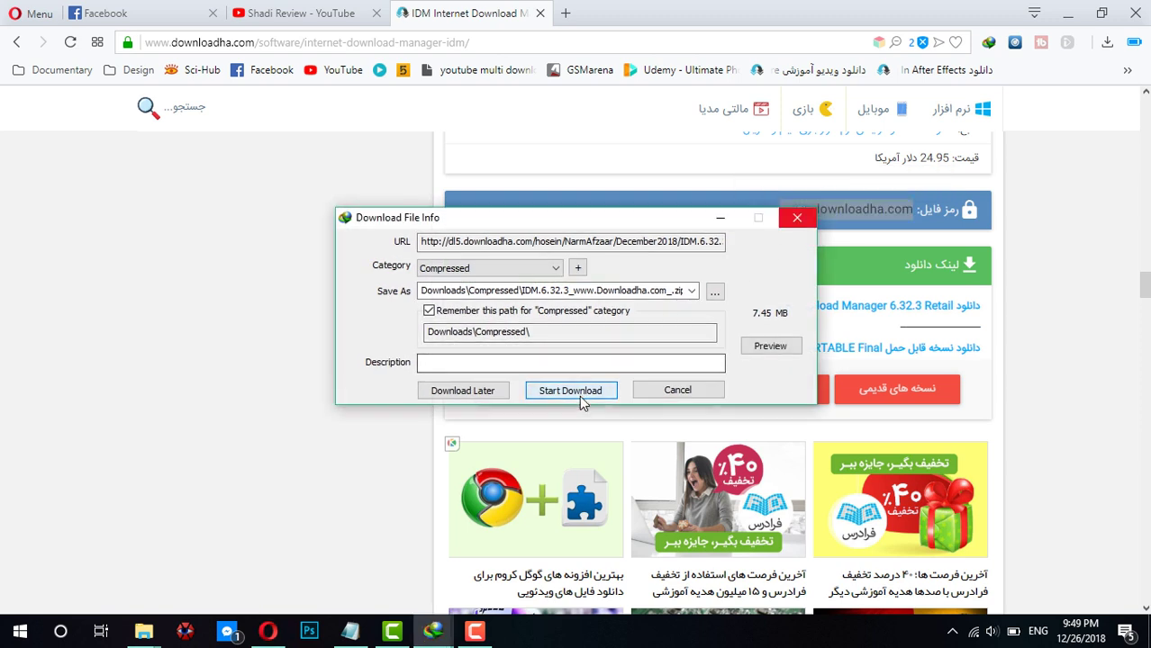
pyautogui.click(580, 394)
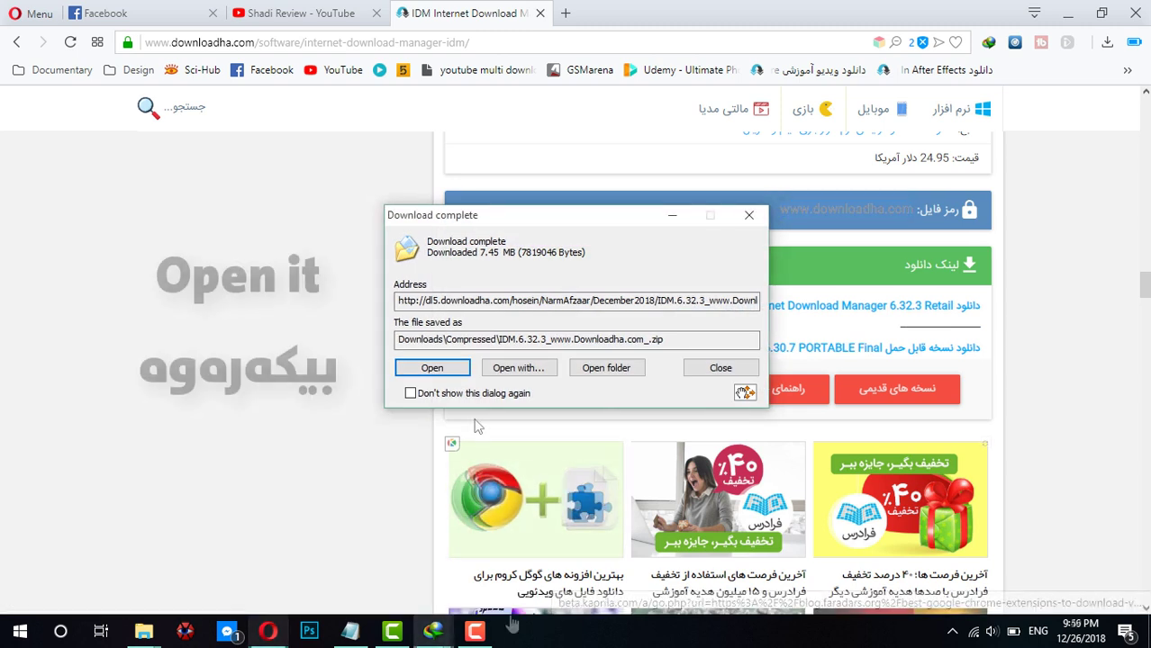
# Open the downloaded IDM 6.32.3 ZIP archive and go into the folder it contains.
pyautogui.click(441, 374)
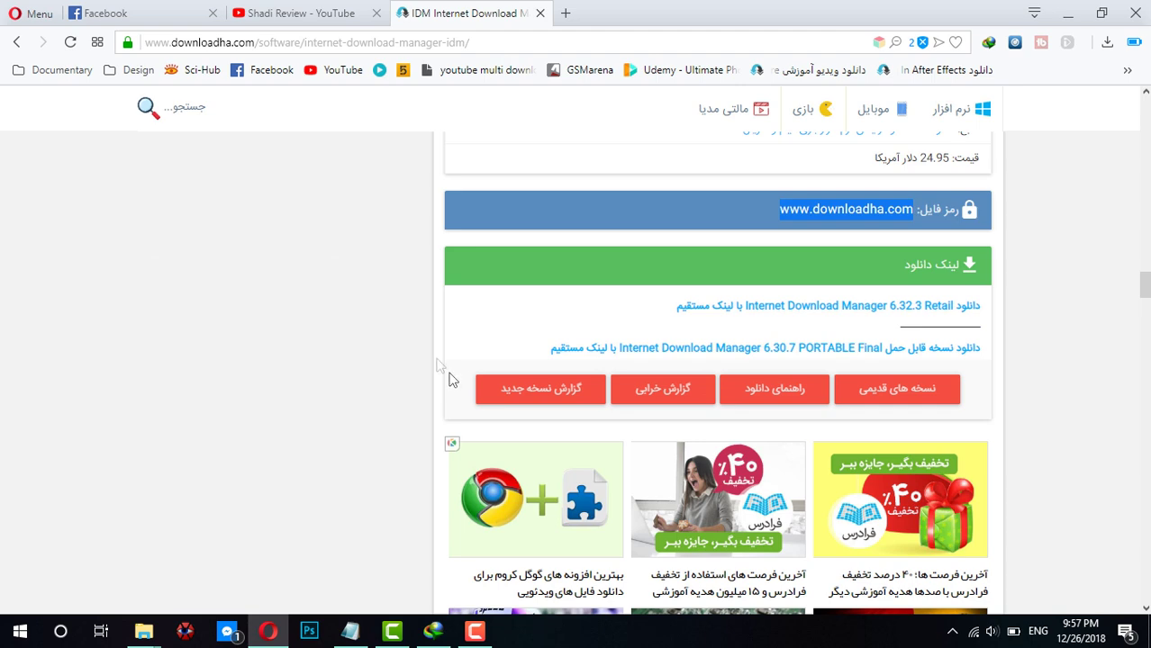
pyautogui.click(278, 11)
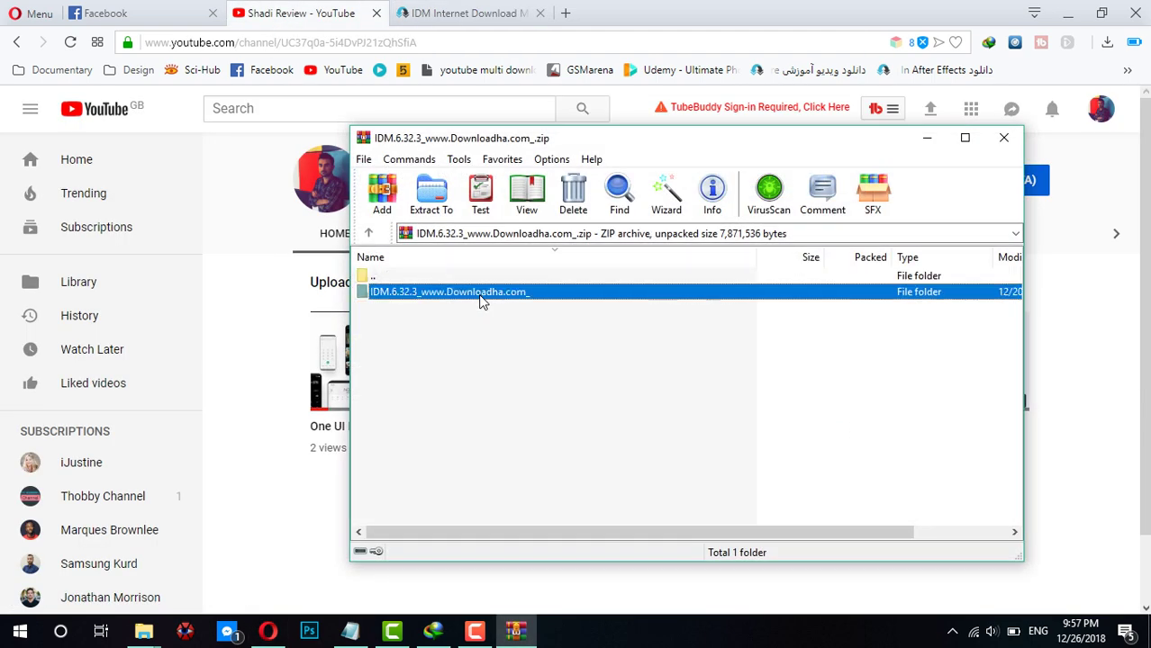
pyautogui.doubleClick(477, 296)
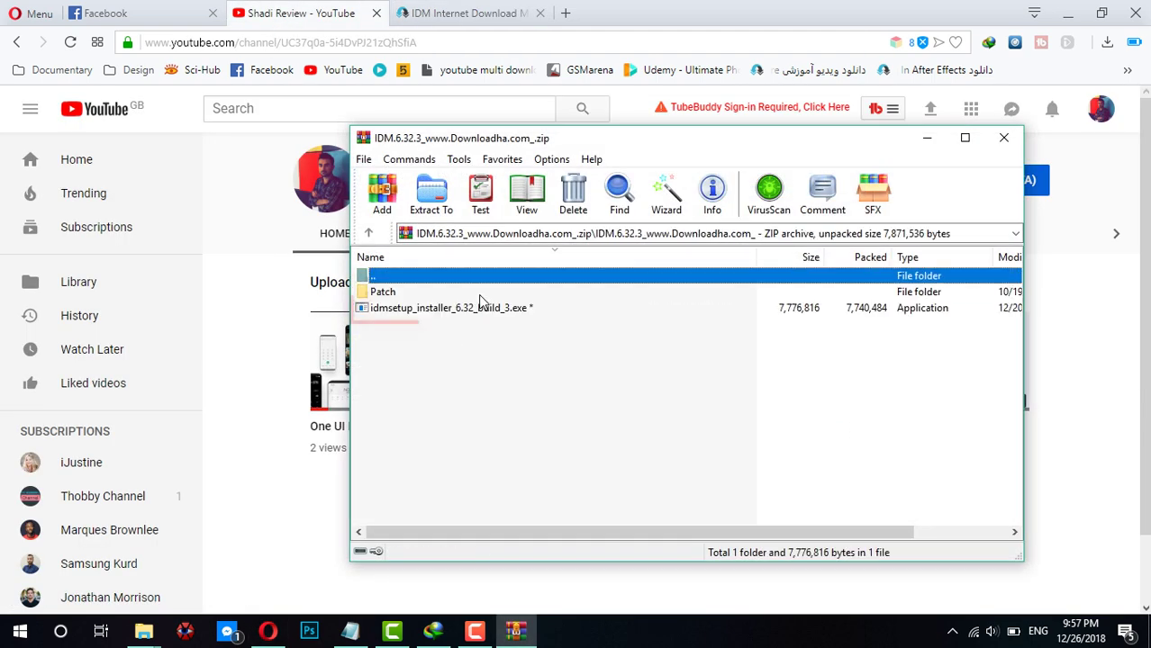
# Run idmsetup_installer_6.32_build_3.exe from the archive by entering the archive password, and open the archive's Patch folder.
pyautogui.doubleClick(419, 313)
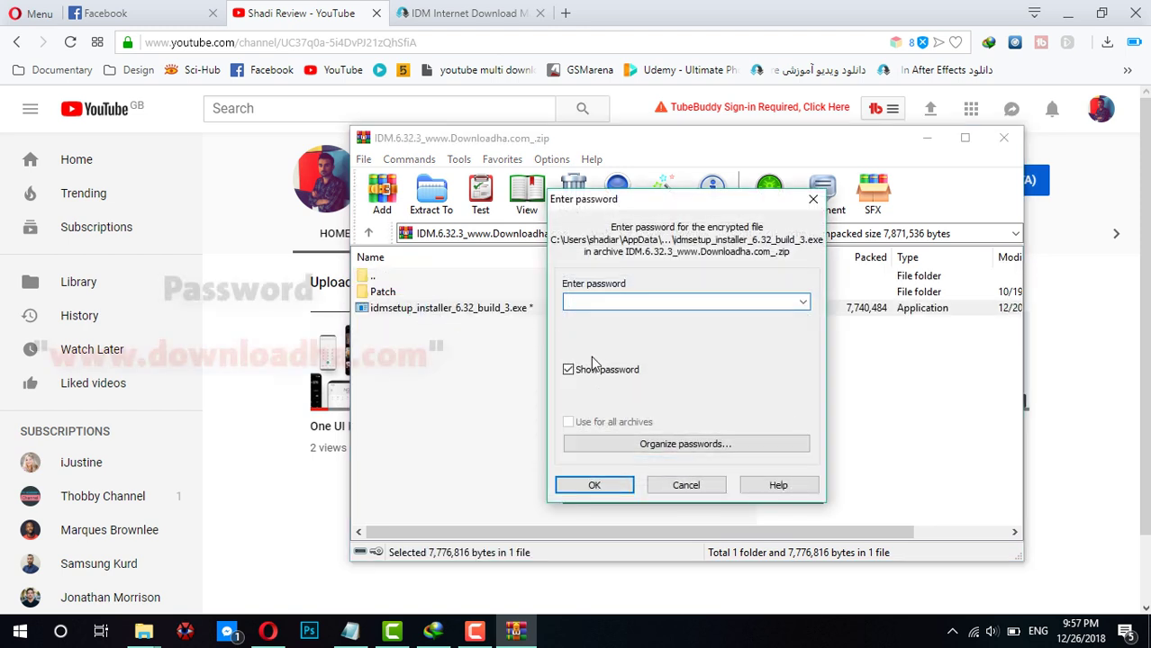
pyautogui.write('www.downloadha.com')
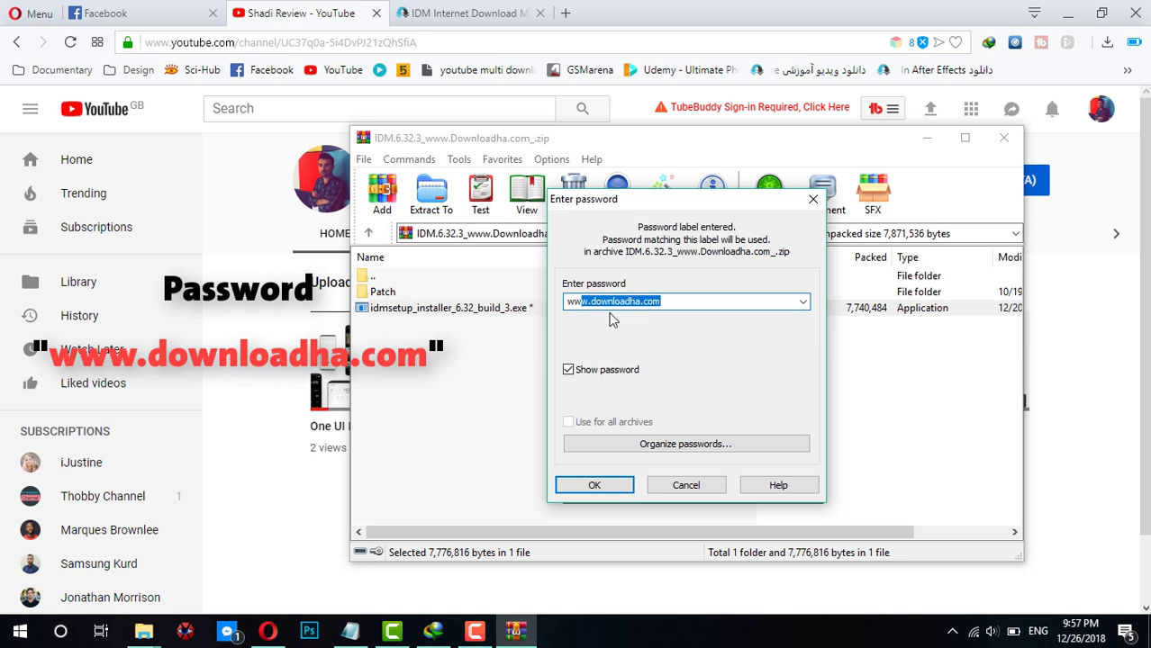
pyautogui.click(610, 312)
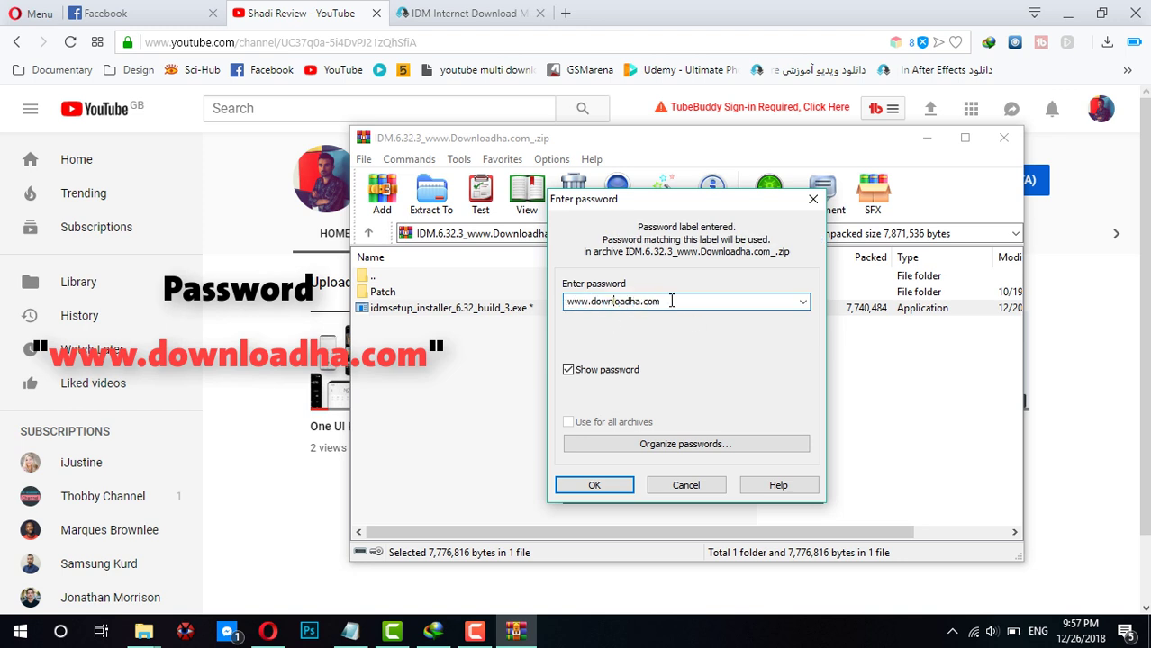
pyautogui.moveTo(671, 301); pyautogui.dragTo(559, 301)
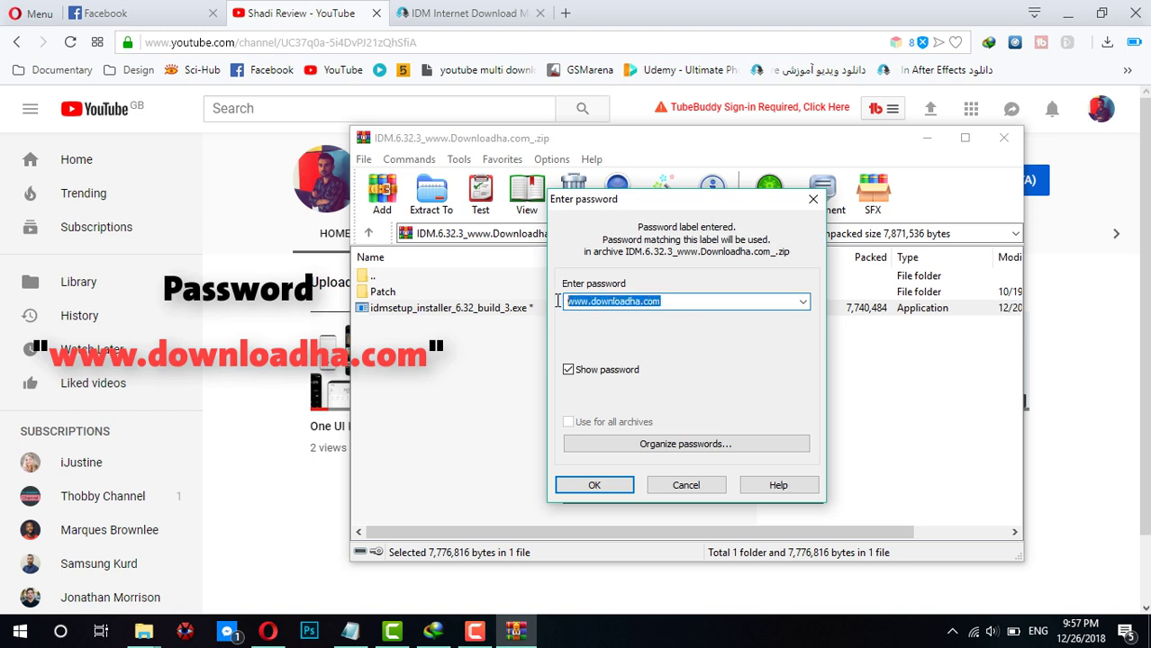
pyautogui.click(624, 486)
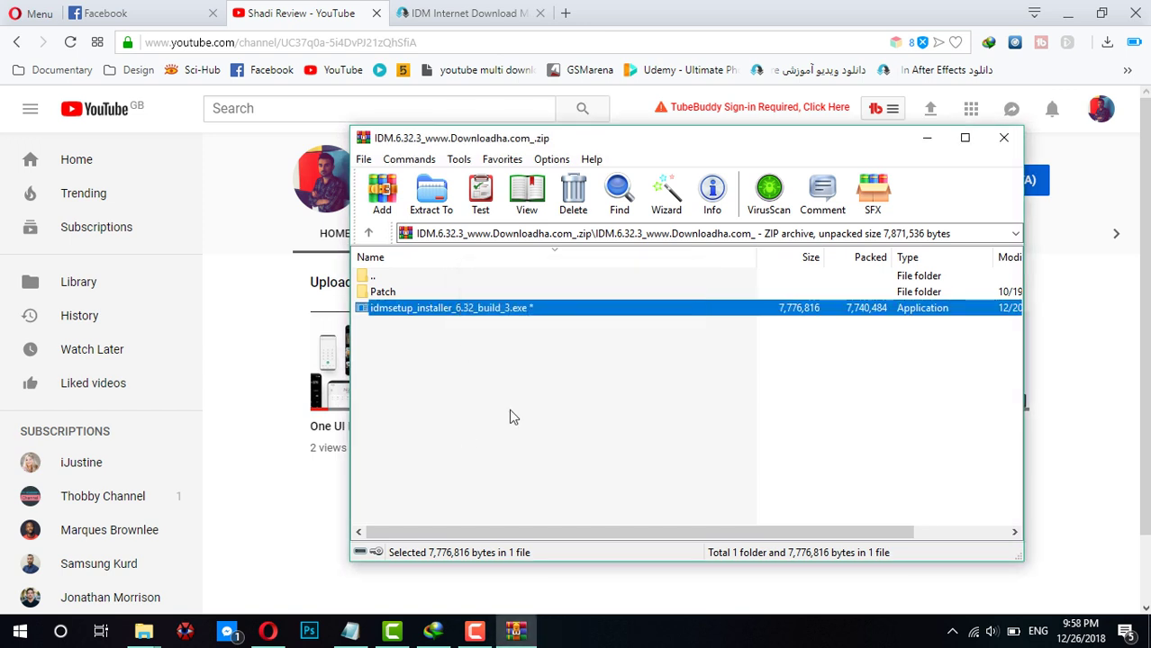
pyautogui.doubleClick(398, 293)
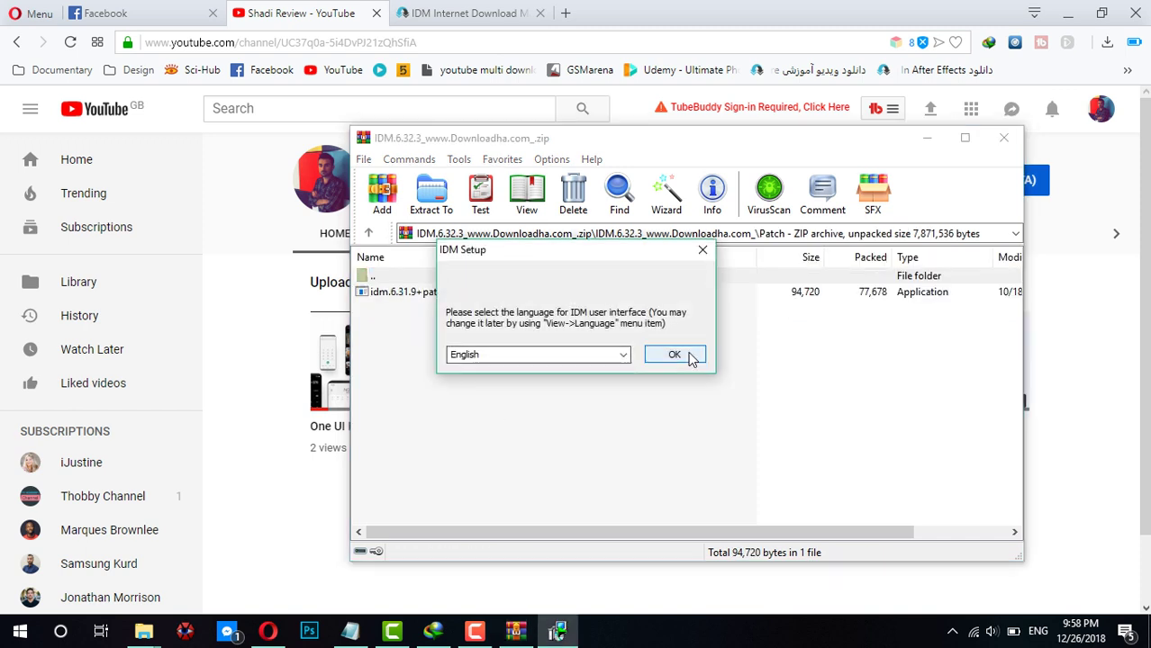
# Accept English as the IDM setup language and close the running Internet Download Manager 6.31.
pyautogui.click(677, 355)
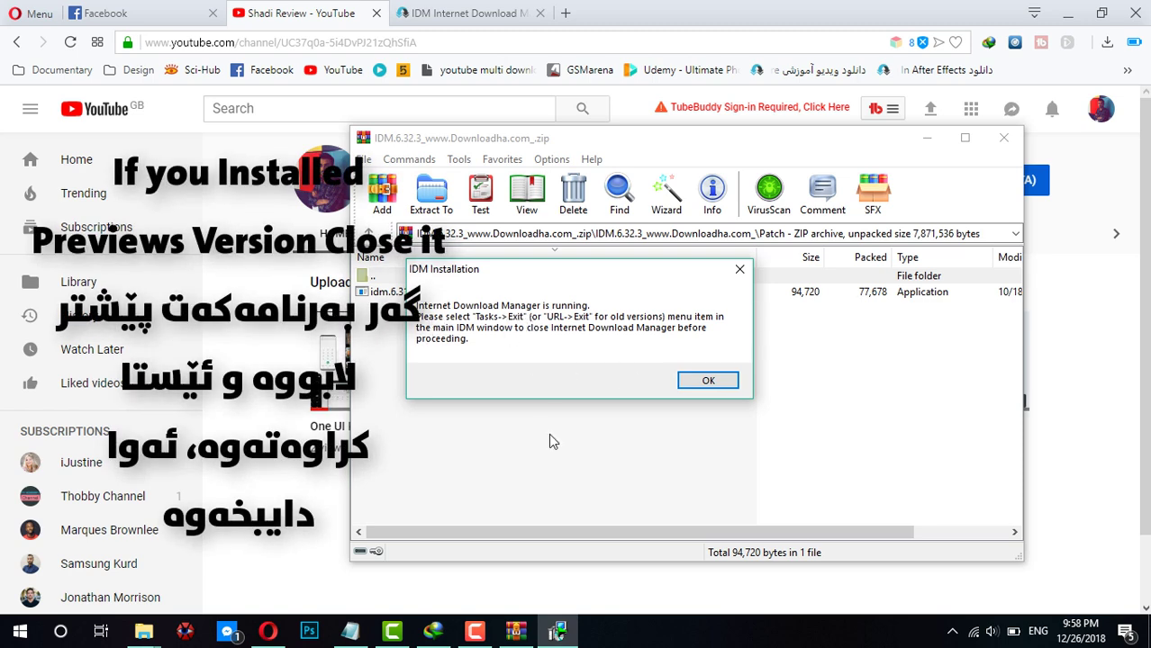
pyautogui.click(433, 633)
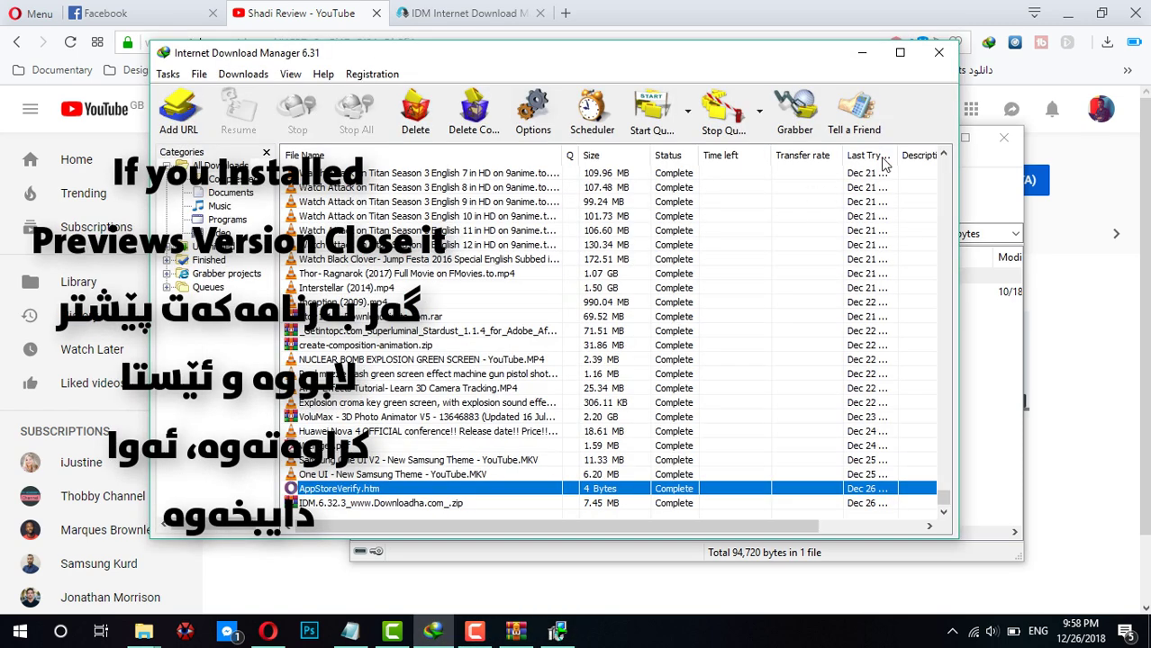
pyautogui.click(939, 52)
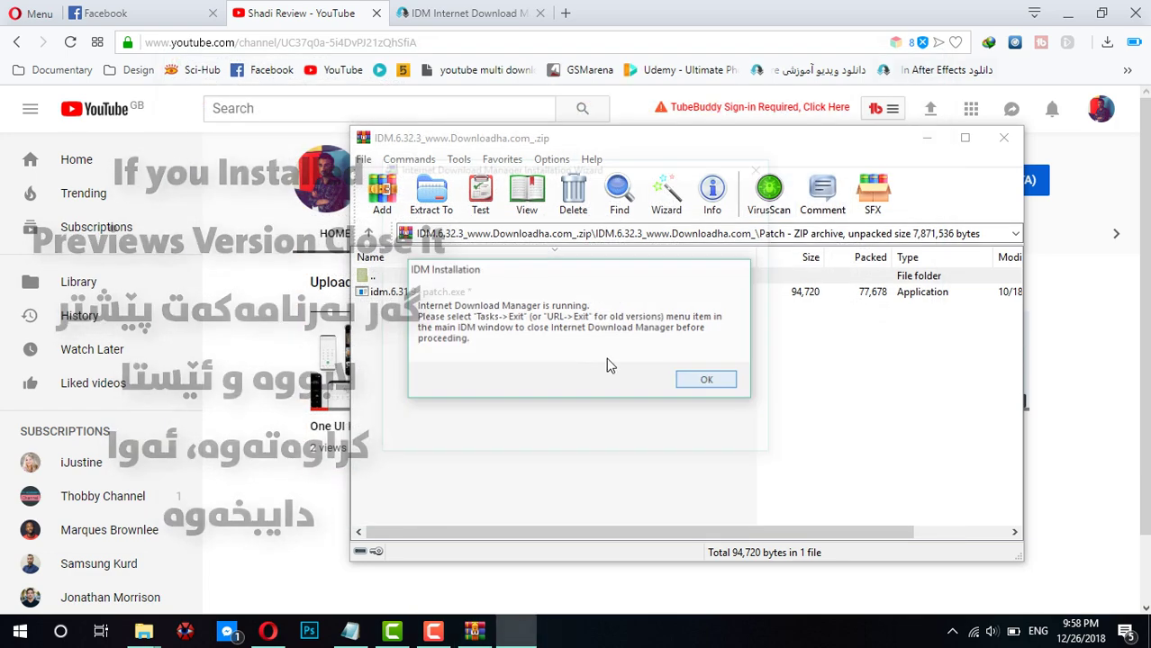
# Install Internet Download Manager in the default destination folder with a desktop icon, accepting the license, and finish the setup.
pyautogui.click(662, 439)
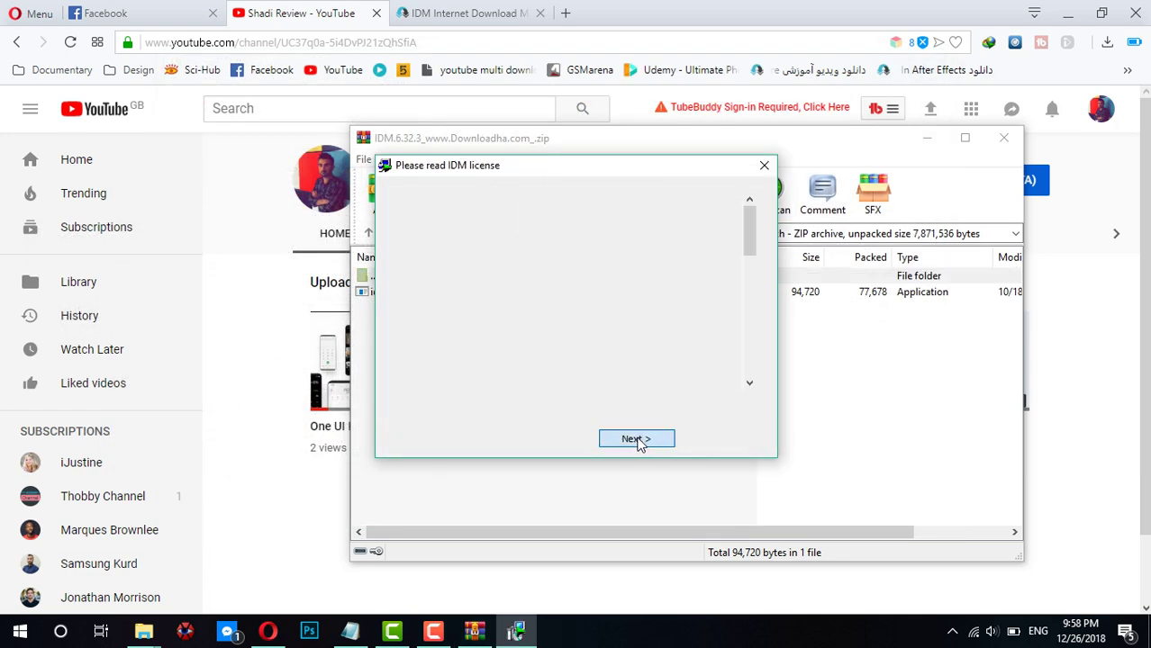
pyautogui.click(602, 404)
pyautogui.click(633, 438)
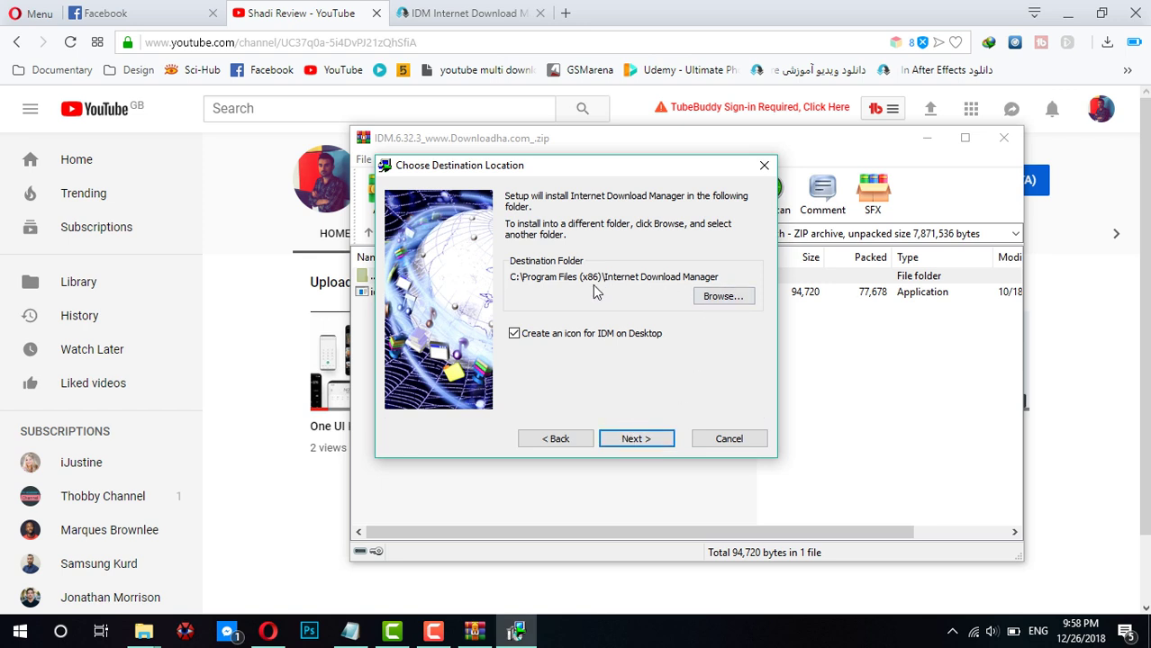
pyautogui.click(645, 442)
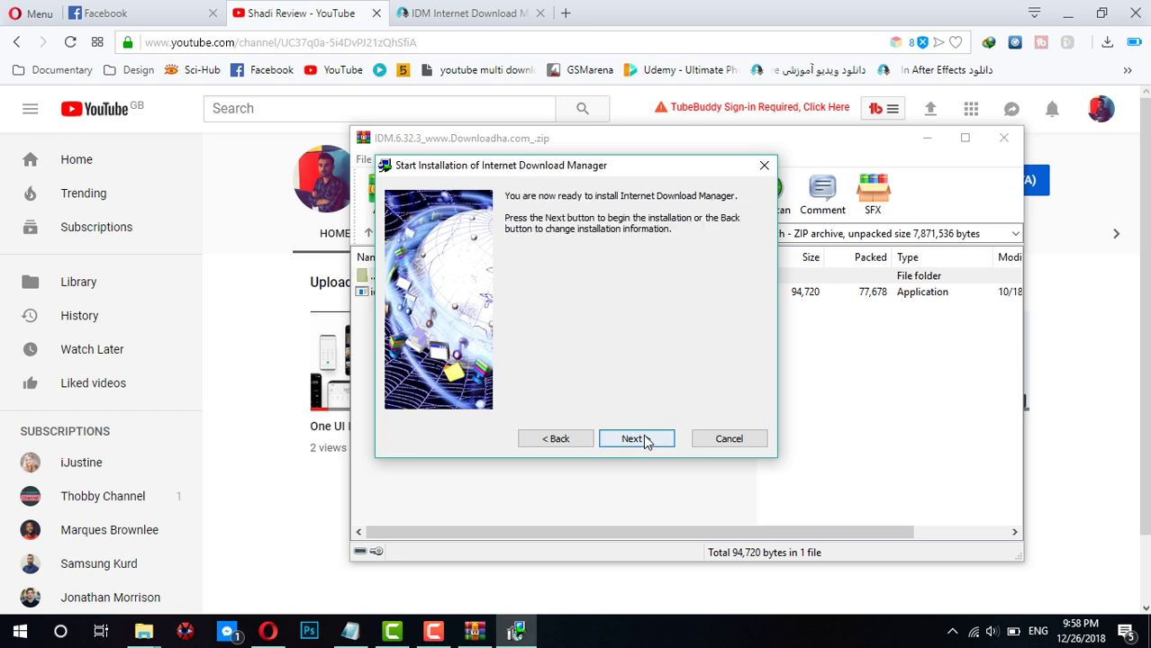
pyautogui.click(623, 443)
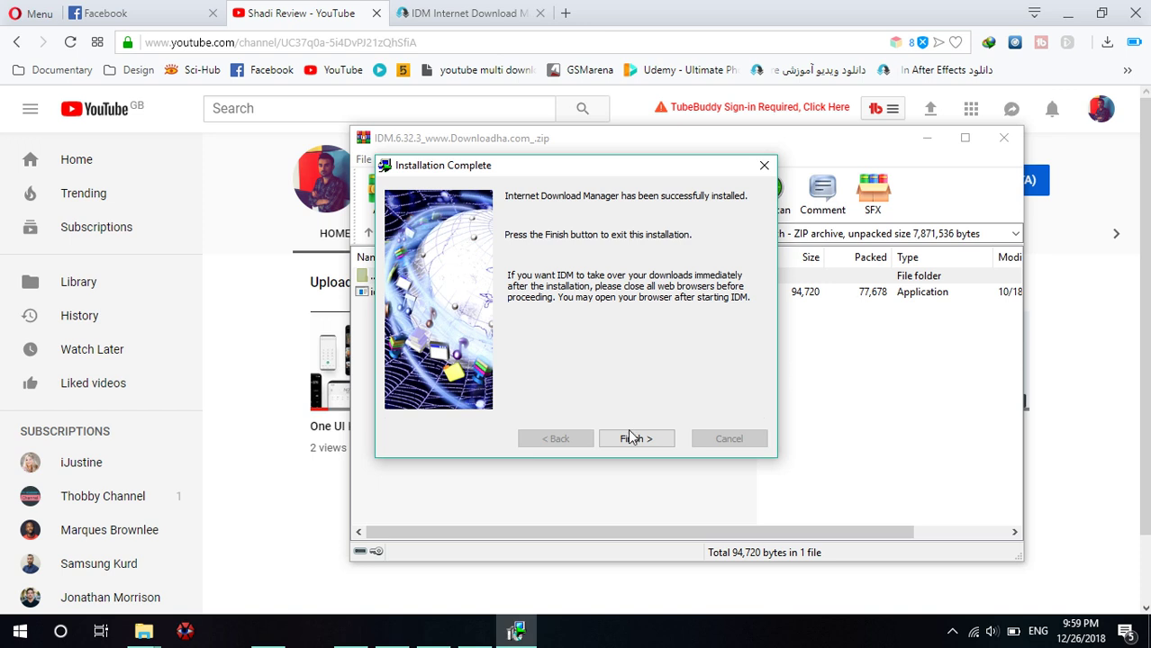
pyautogui.click(633, 438)
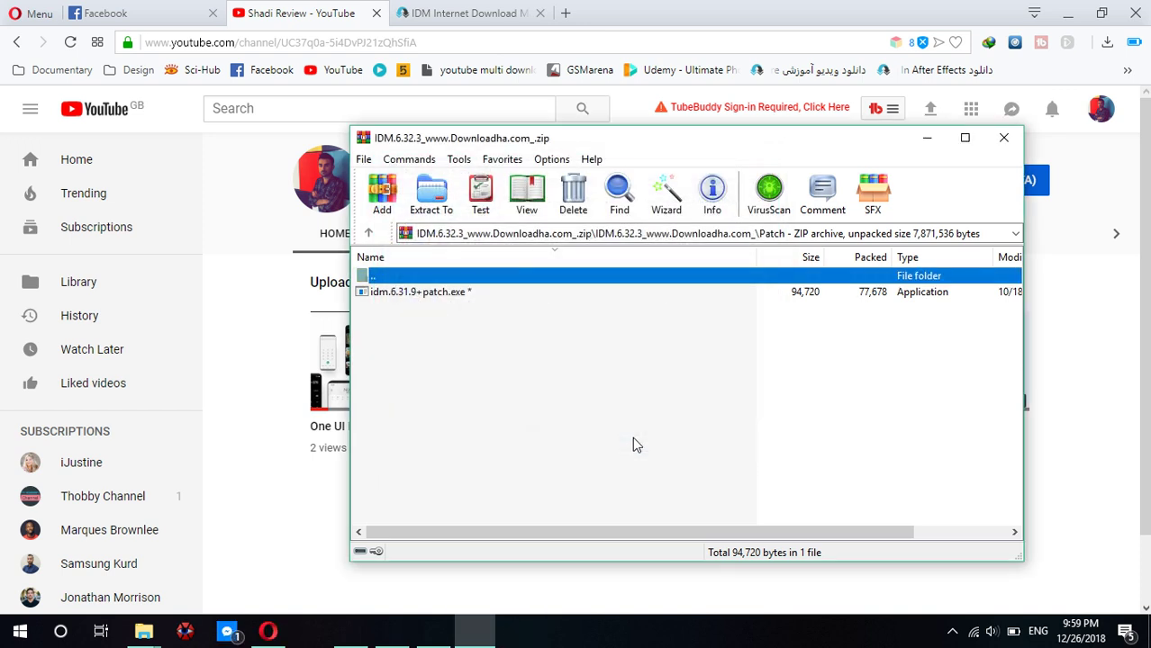
# Close the newly installed Internet Download Manager 6.32.
pyautogui.click(952, 632)
pyautogui.click(594, 405)
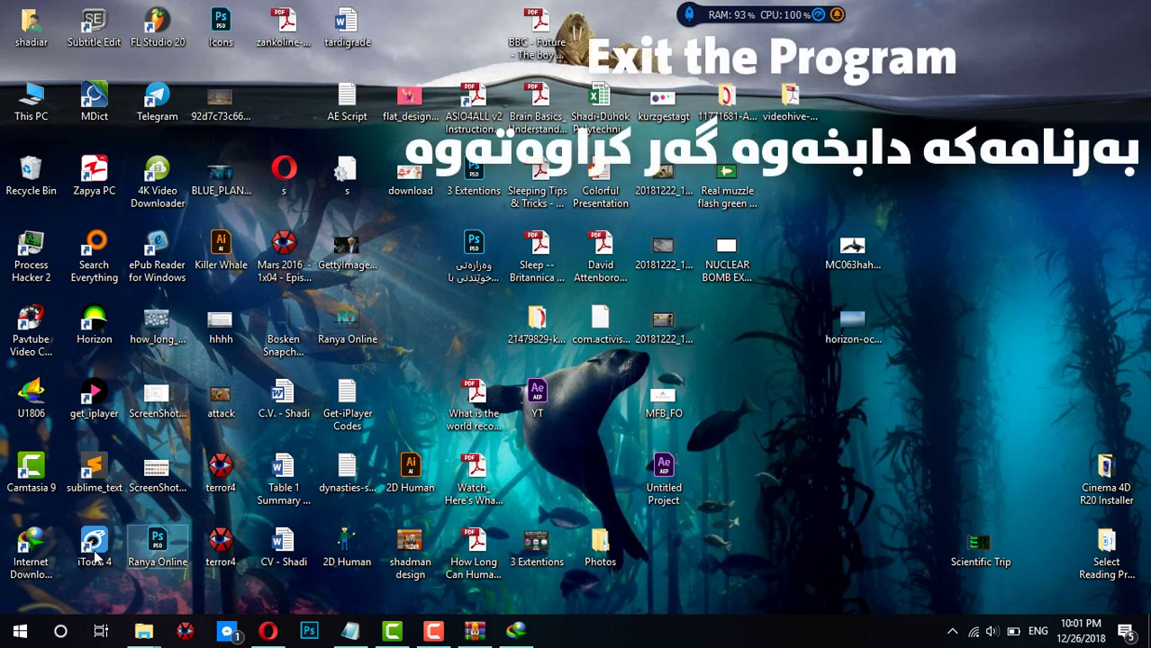
pyautogui.click(47, 548)
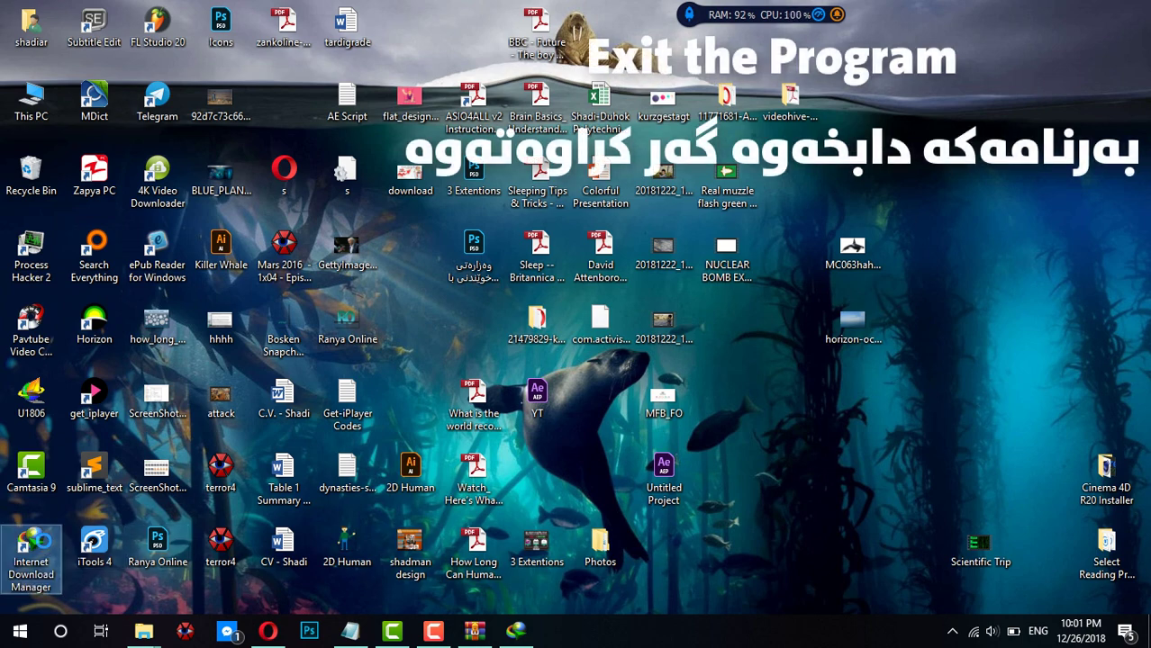
pyautogui.rightClick(45, 545)
pyautogui.click(86, 596)
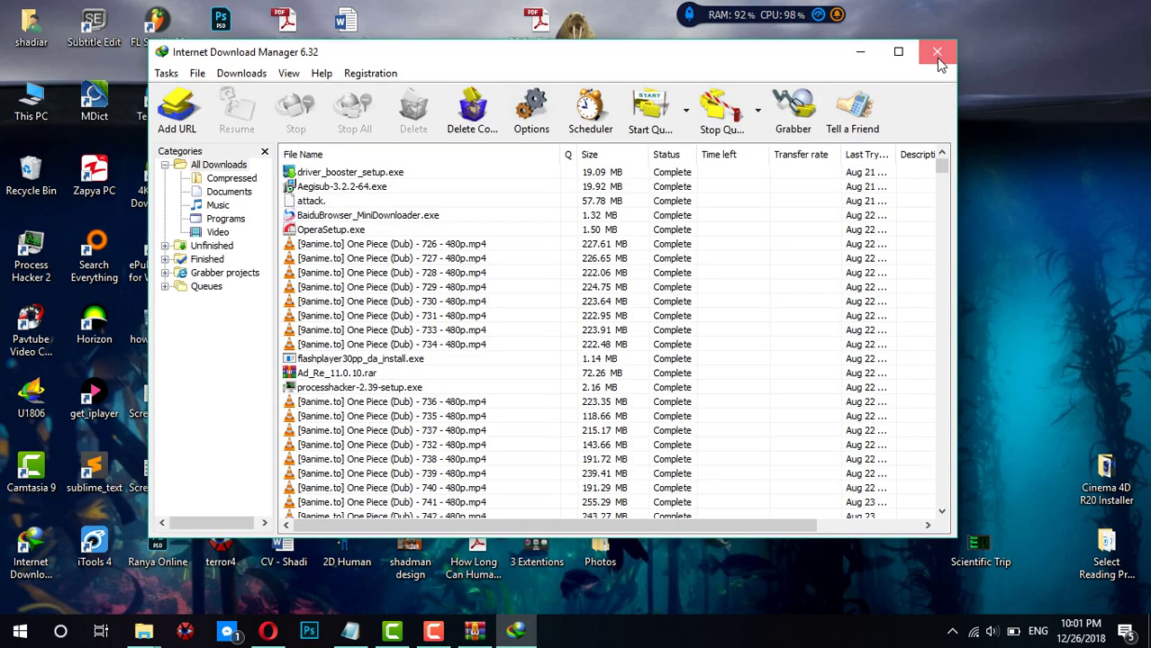
pyautogui.click(937, 54)
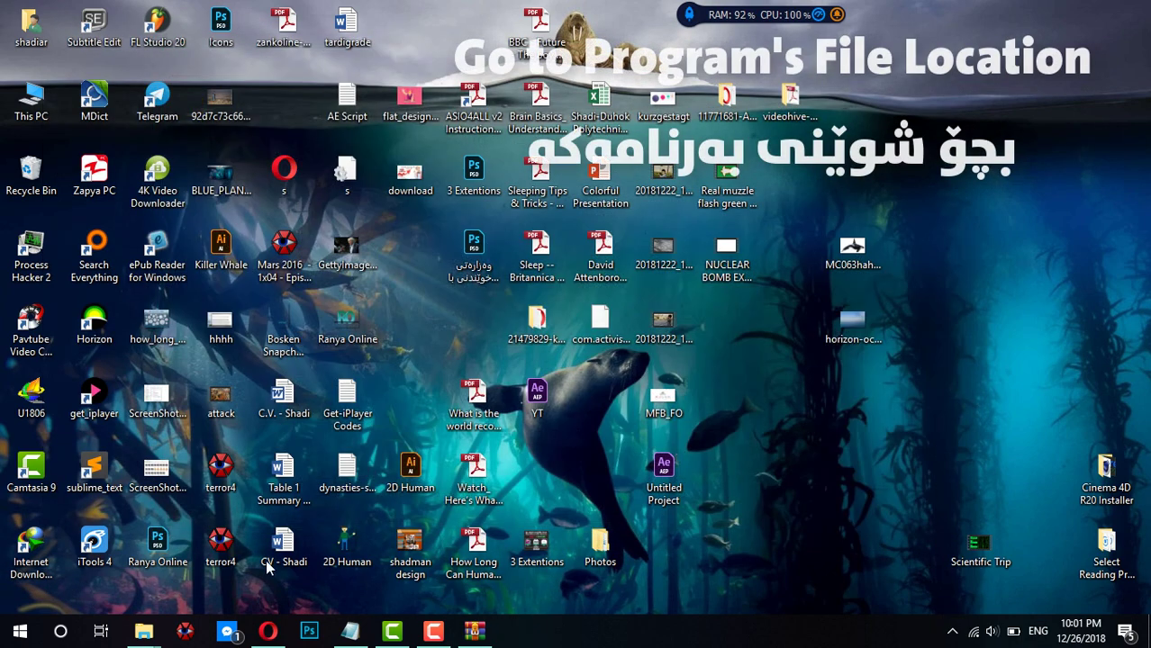
# Open the file location of the Internet Download Manager desktop shortcut and copy the folder's path.
pyautogui.rightClick(45, 560)
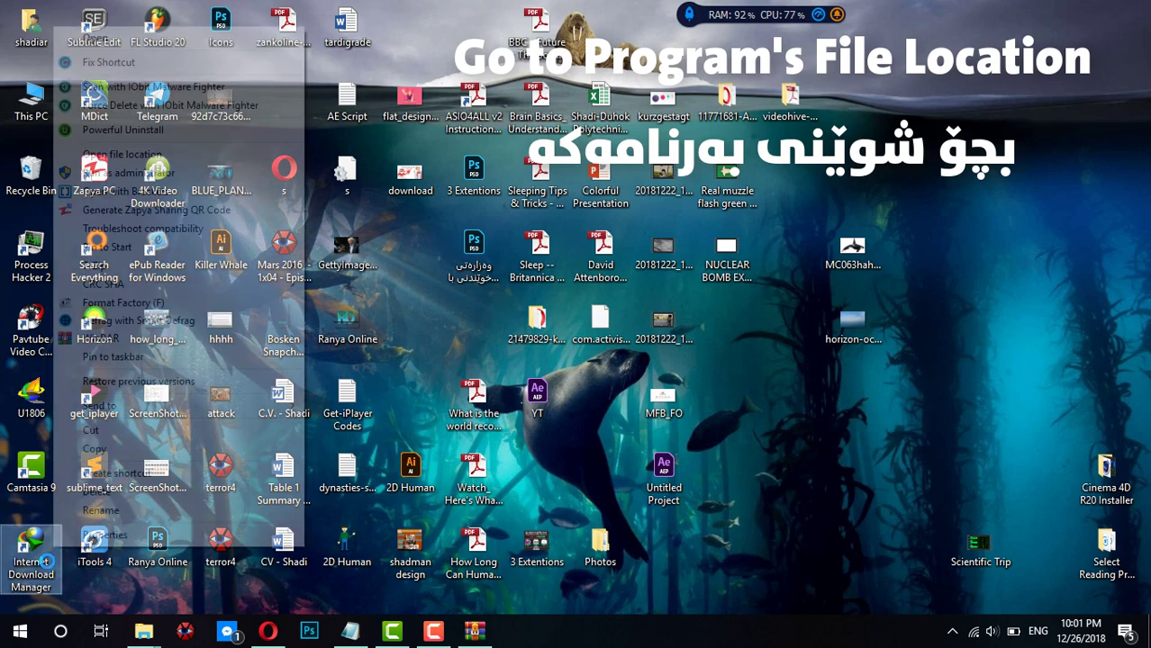
pyautogui.click(153, 157)
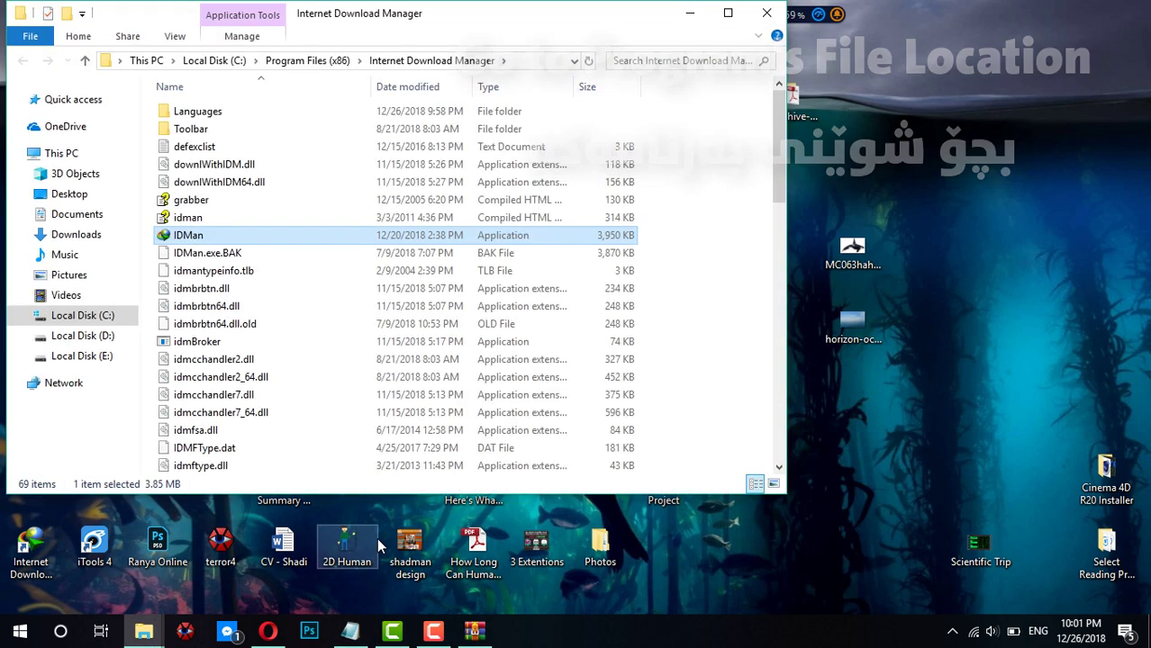
pyautogui.click(521, 63)
pyautogui.rightClick(486, 59)
pyautogui.click(554, 112)
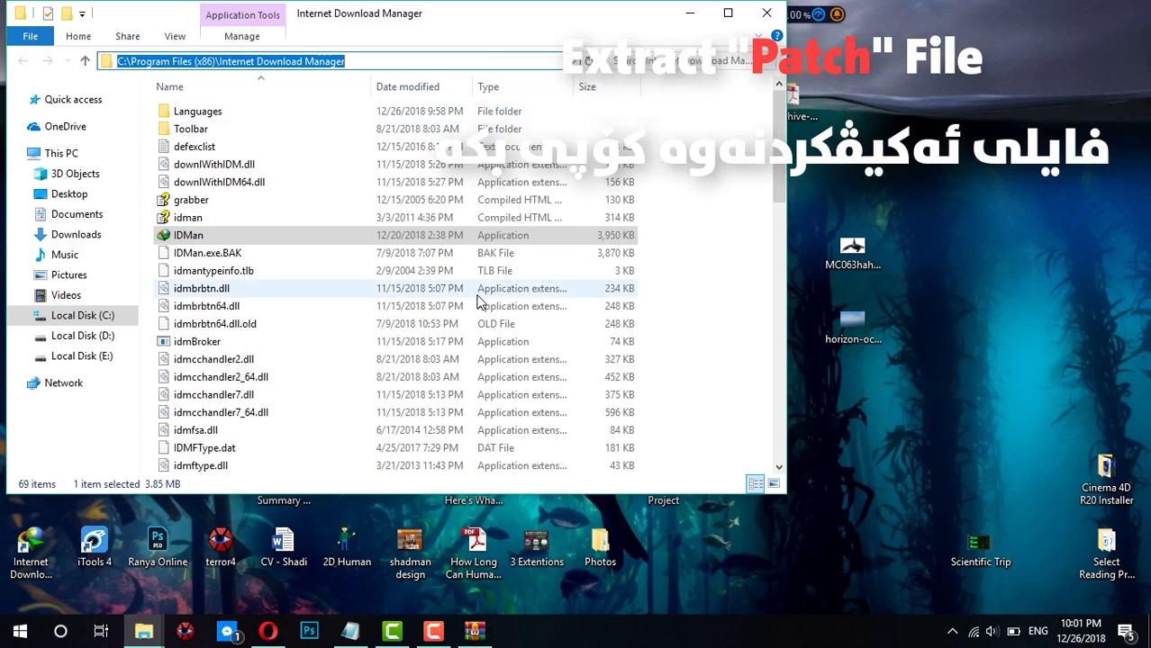
# Extract idm.6.31.9+patch.exe from the archive into the Internet Download Manager folder, entering the archive password and granting administrator permission.
pyautogui.click(474, 631)
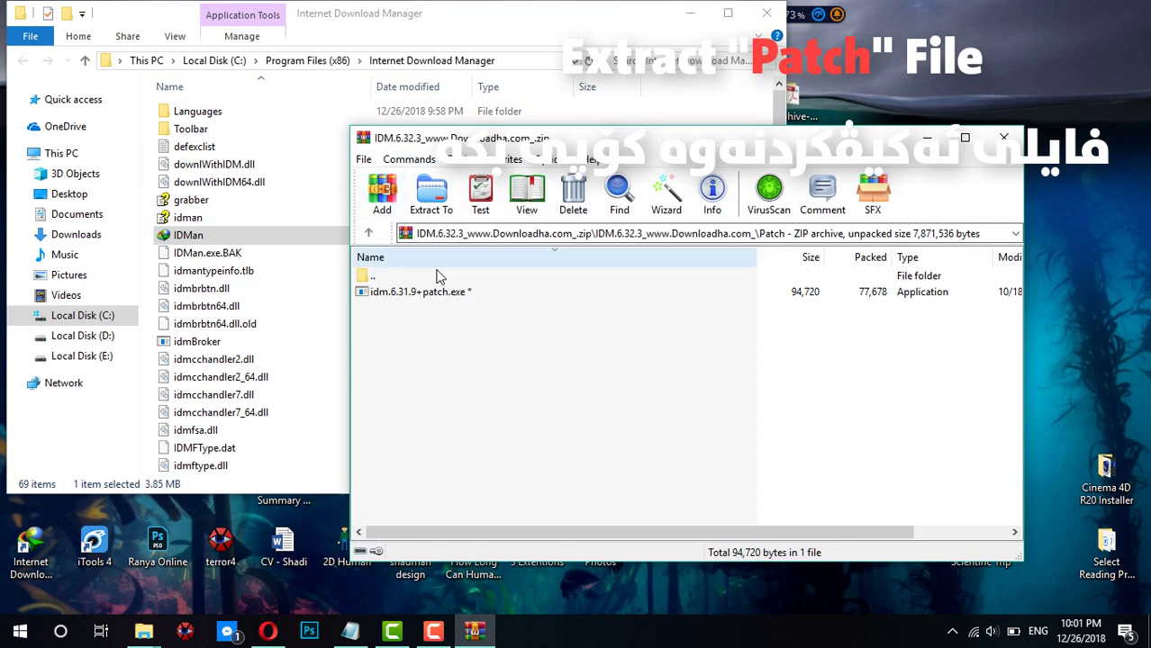
pyautogui.moveTo(432, 297); pyautogui.dragTo(319, 320)
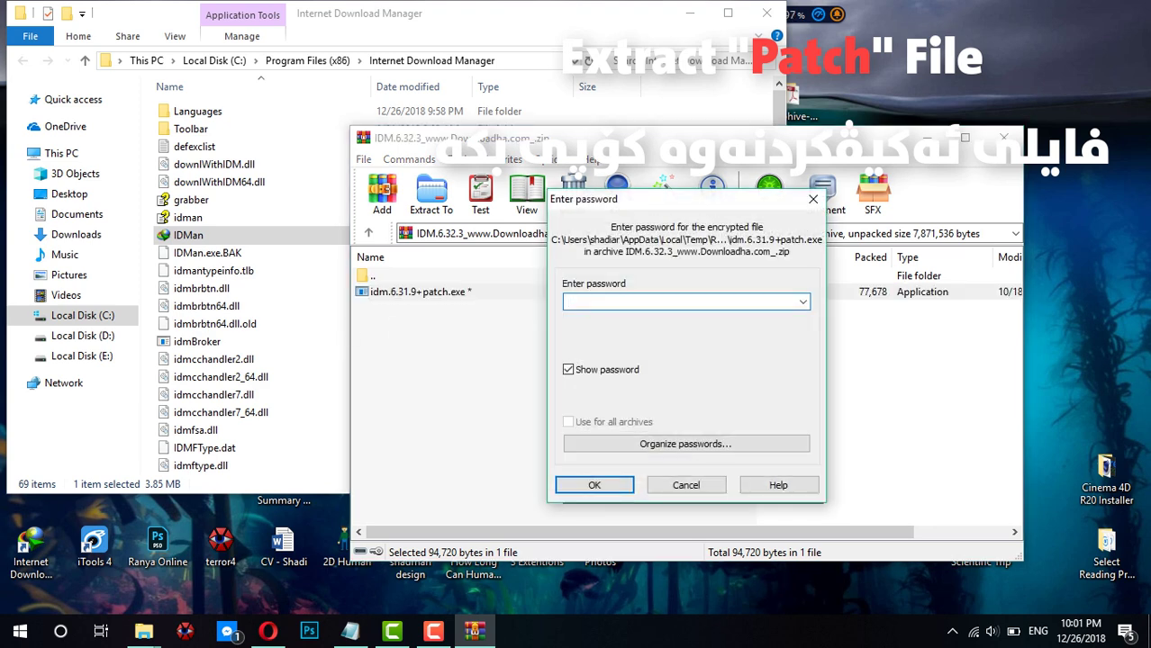
pyautogui.write('www.downloadha.com')
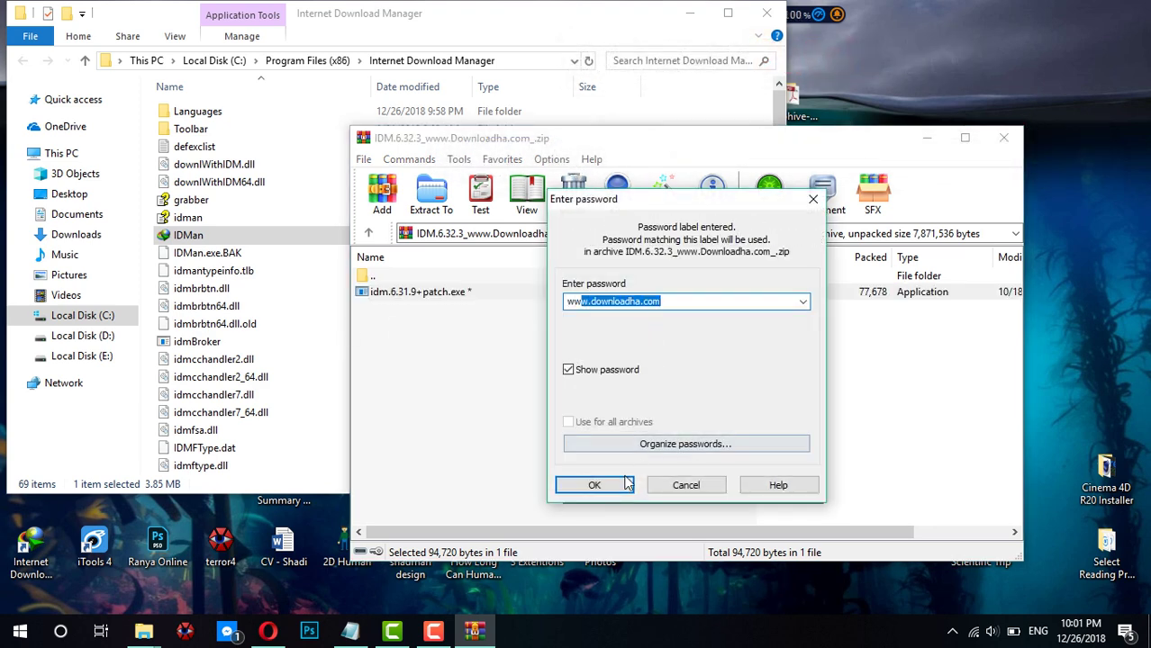
pyautogui.click(628, 484)
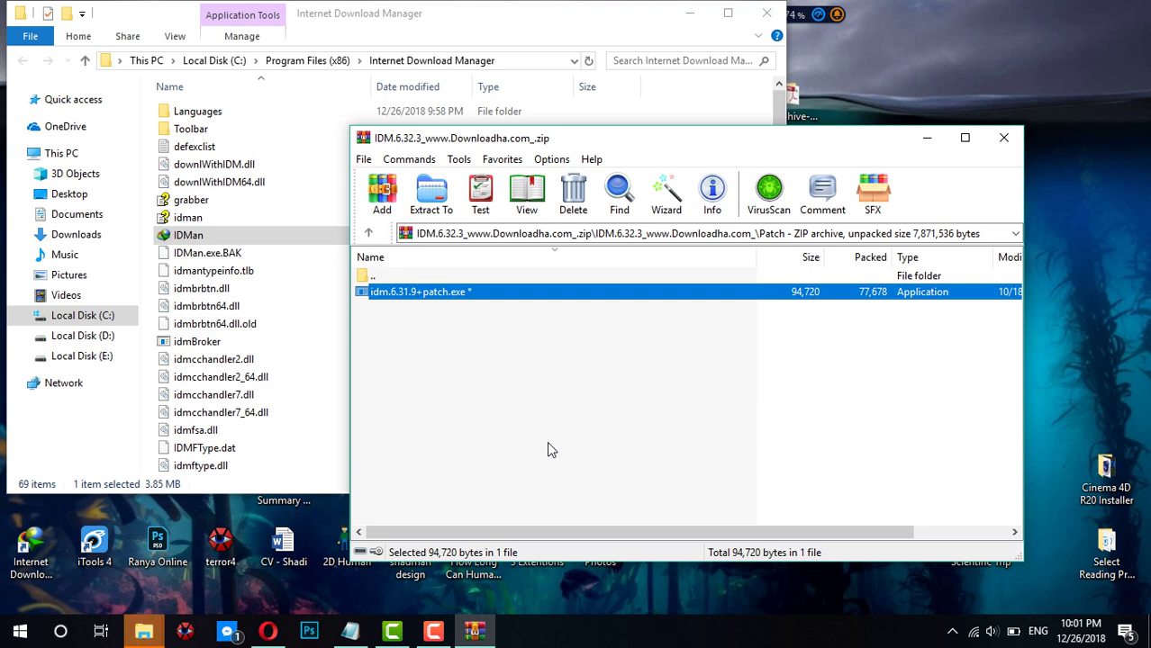
pyautogui.click(143, 630)
pyautogui.click(739, 532)
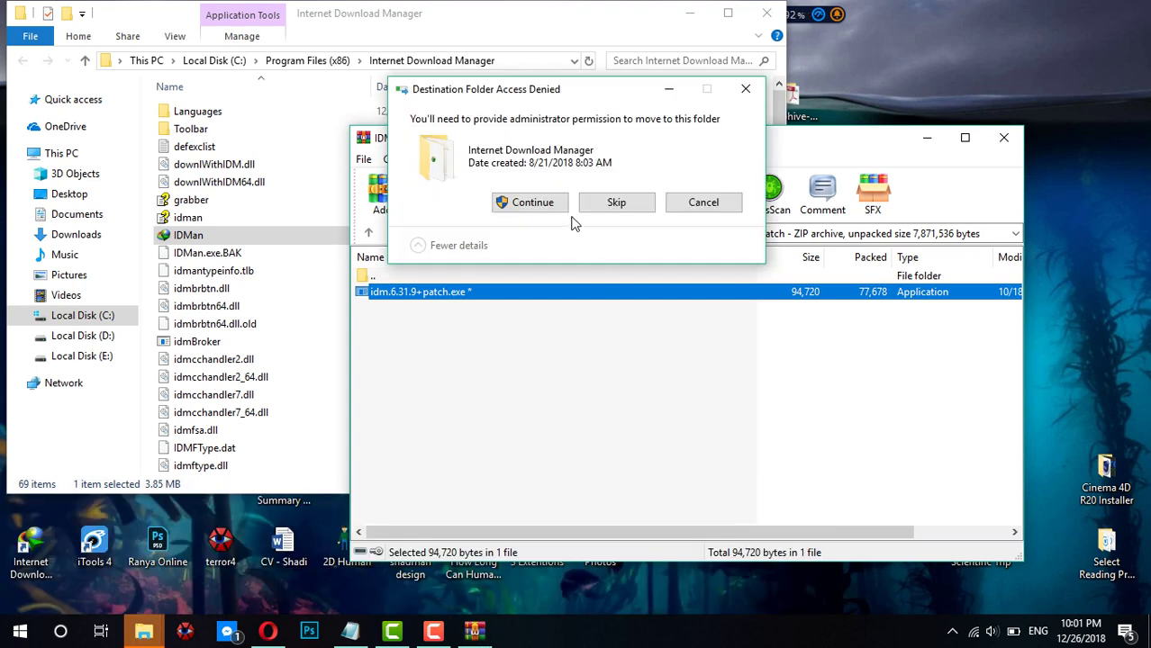
pyautogui.click(470, 201)
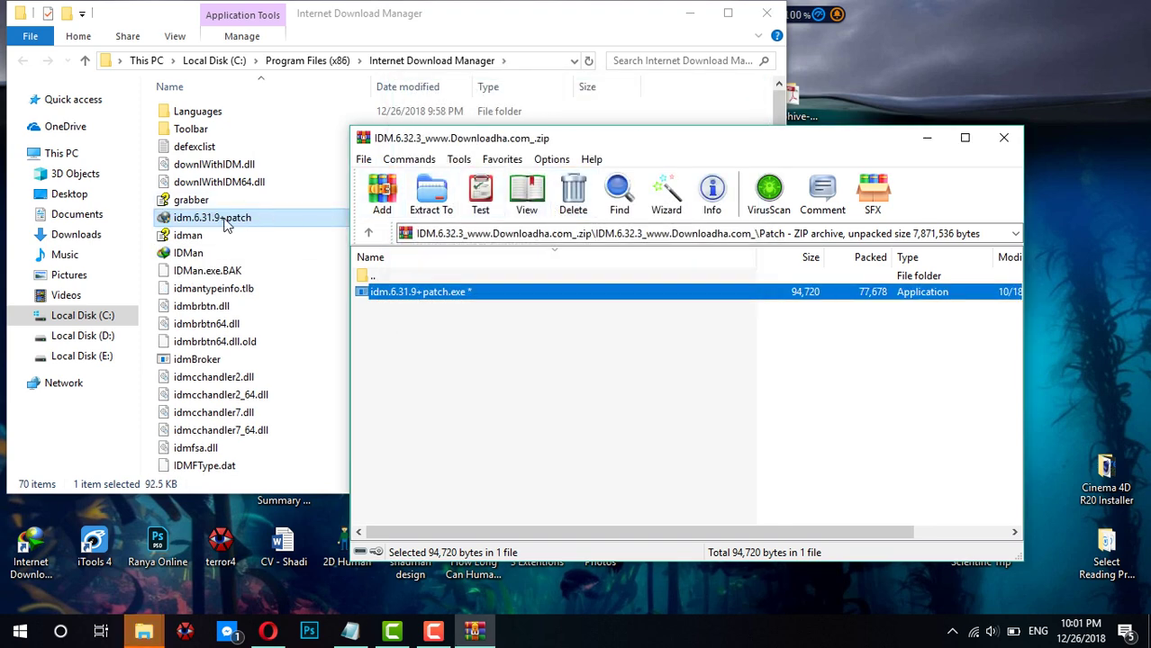
# Launch idm.6.31.9+patch from the Internet Download Manager folder and exit the Internet Download Manager instance running in the background.
pyautogui.click(225, 218)
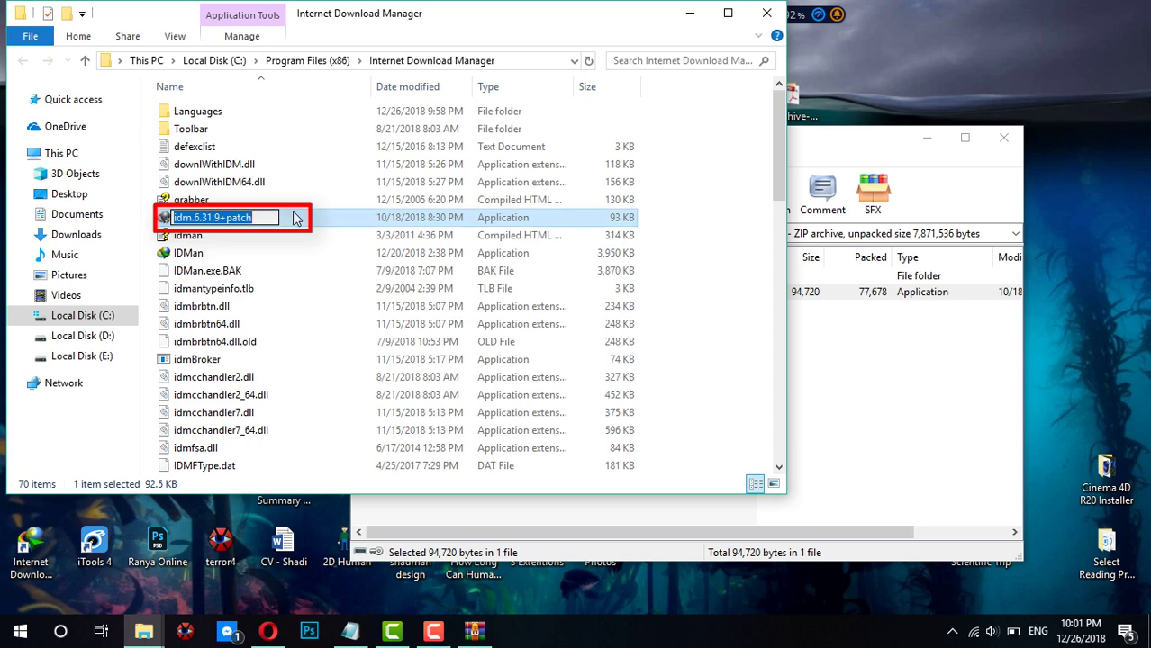
pyautogui.press('Escape')
pyautogui.doubleClick(280, 220)
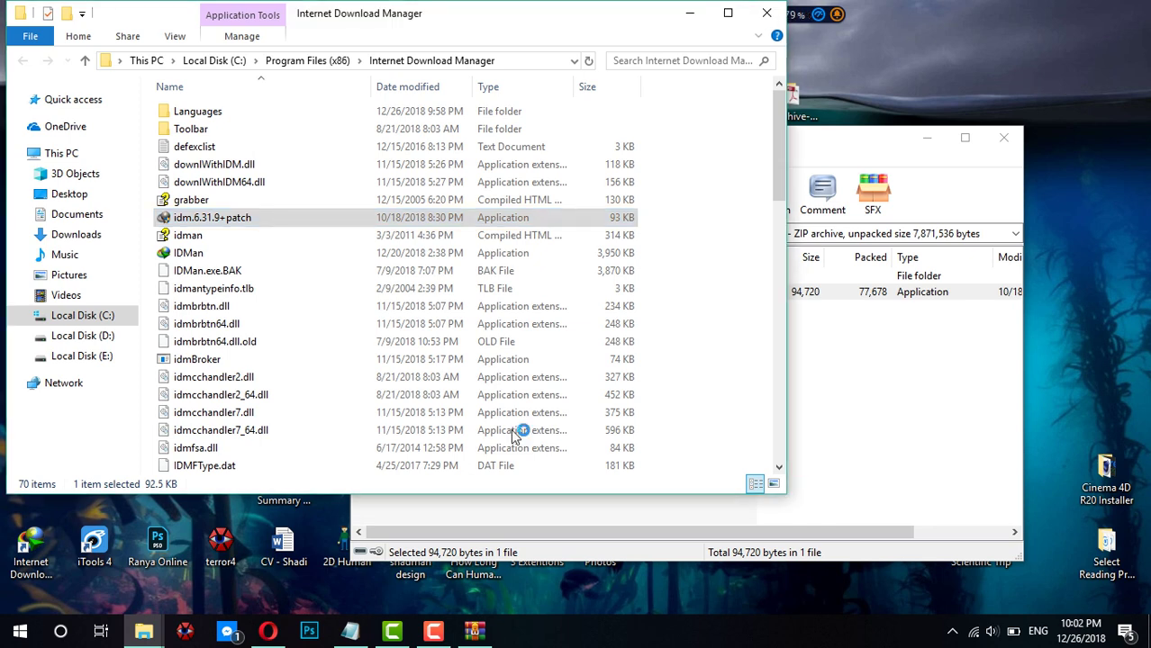
pyautogui.click(953, 632)
pyautogui.rightClick(1006, 531)
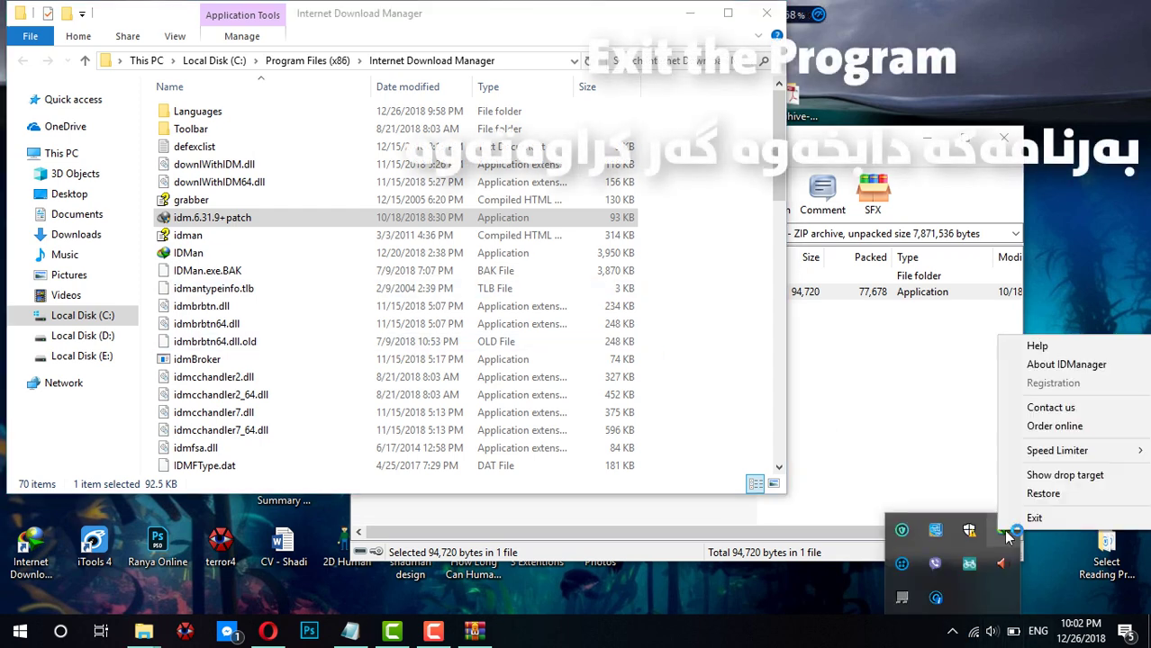
pyautogui.click(1036, 520)
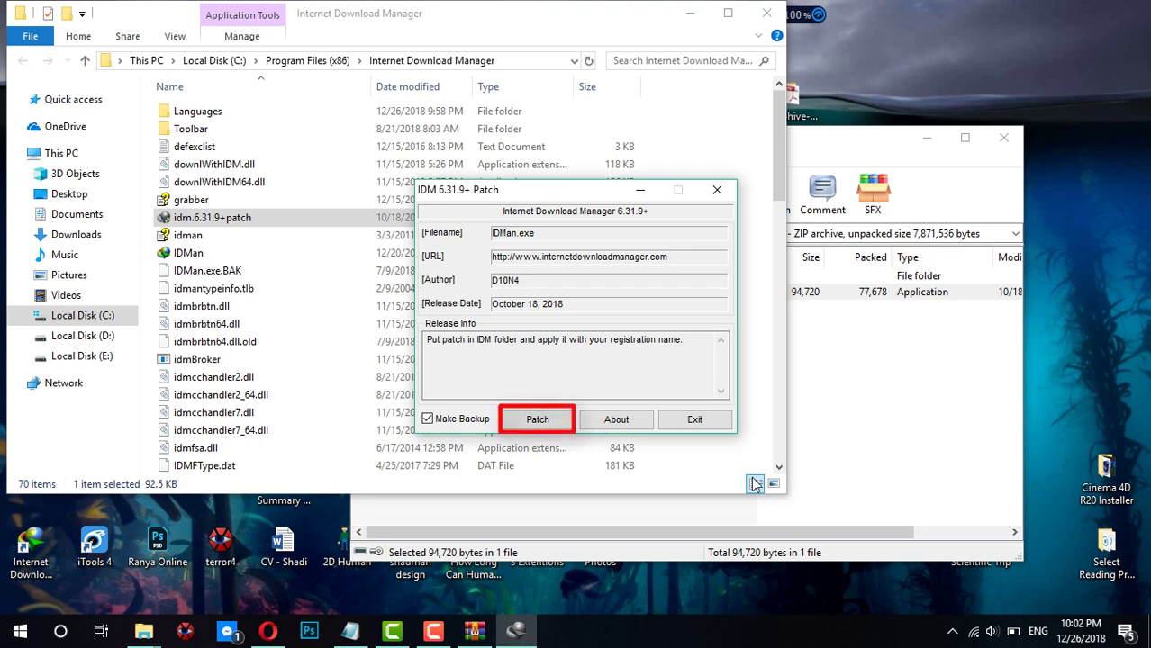
# Apply the patch to IDMan.exe, filling the registration name prompts with placeholder text, and exit the patcher.
pyautogui.click(541, 420)
pyautogui.click(550, 422)
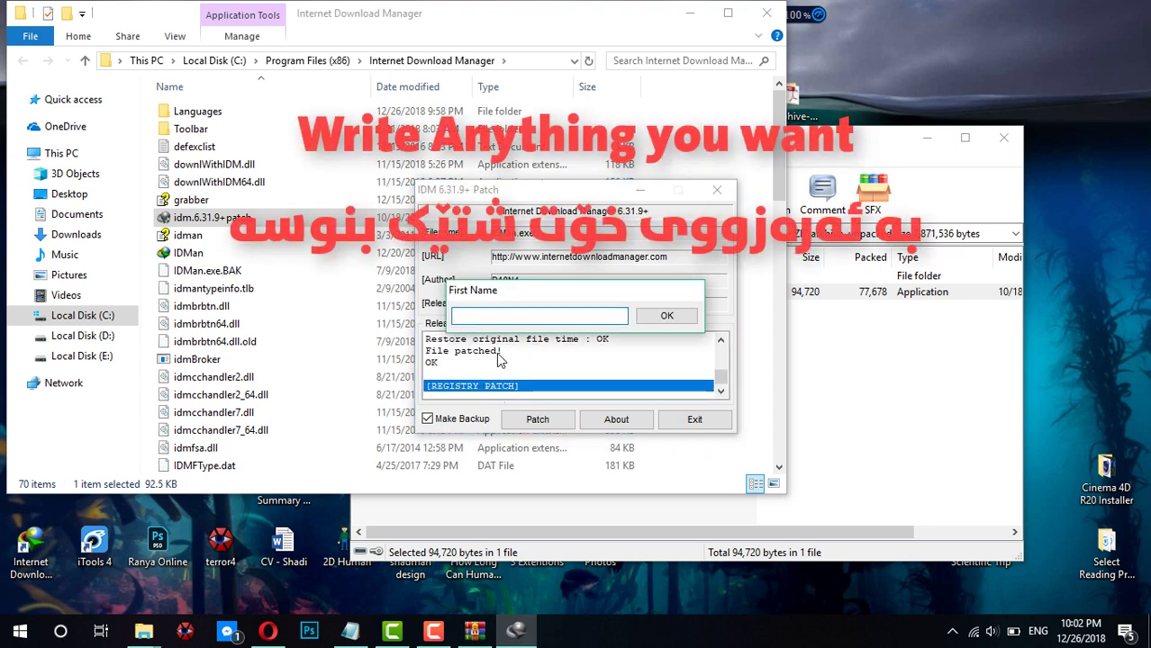
pyautogui.write('asdas')
pyautogui.press('Return')
pyautogui.write('fdasda')
pyautogui.press('Return')
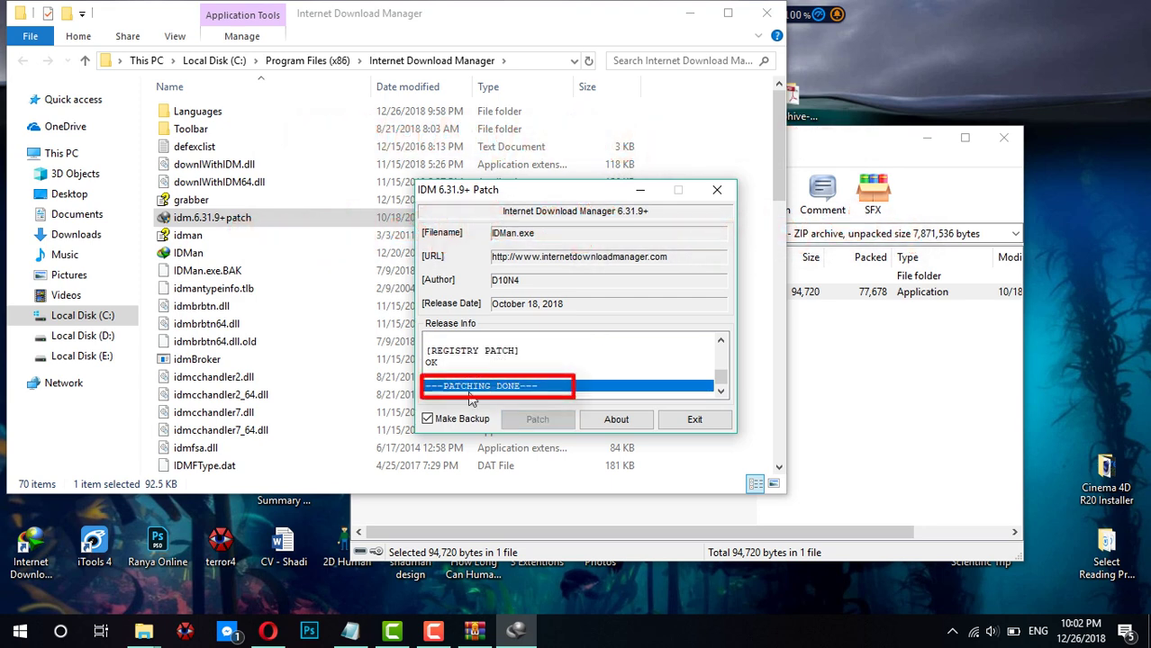
pyautogui.click(690, 426)
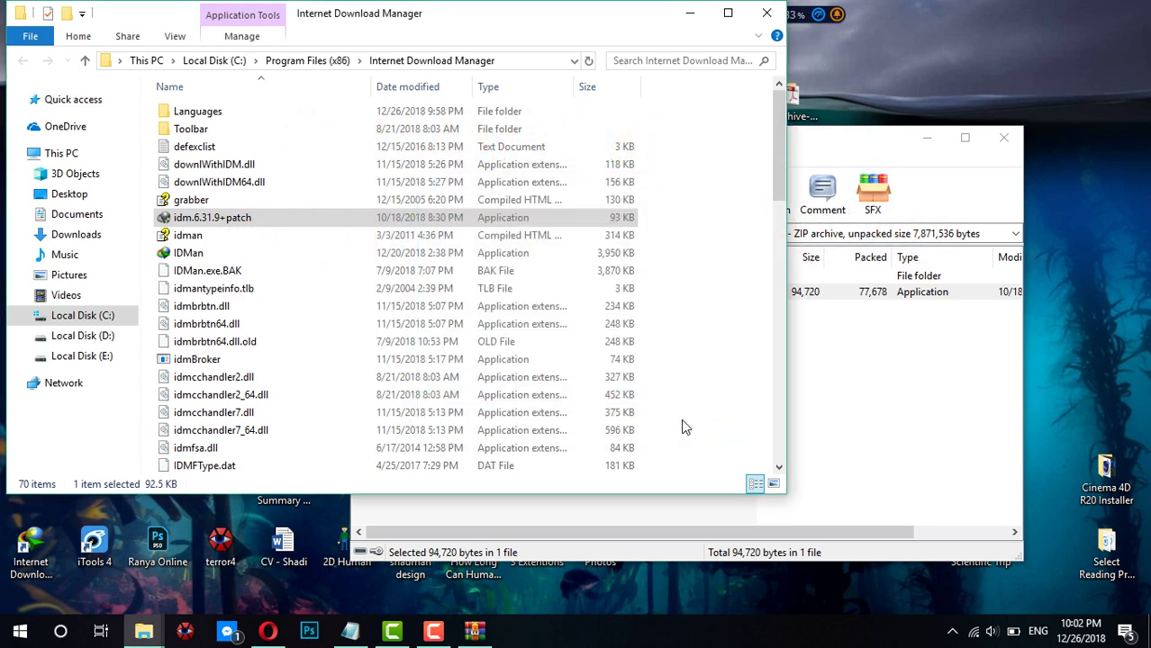
# Launch IDMan from the program folder, minimize the archive window, and bring Internet Download Manager to the front.
pyautogui.click(209, 255)
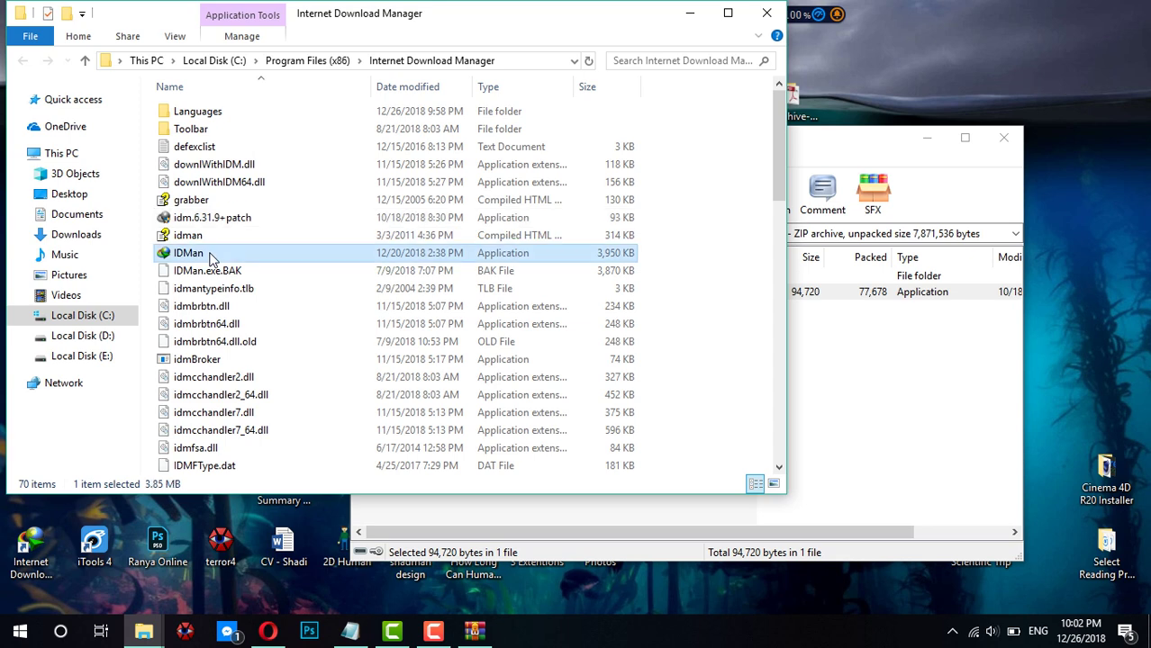
pyautogui.click(929, 138)
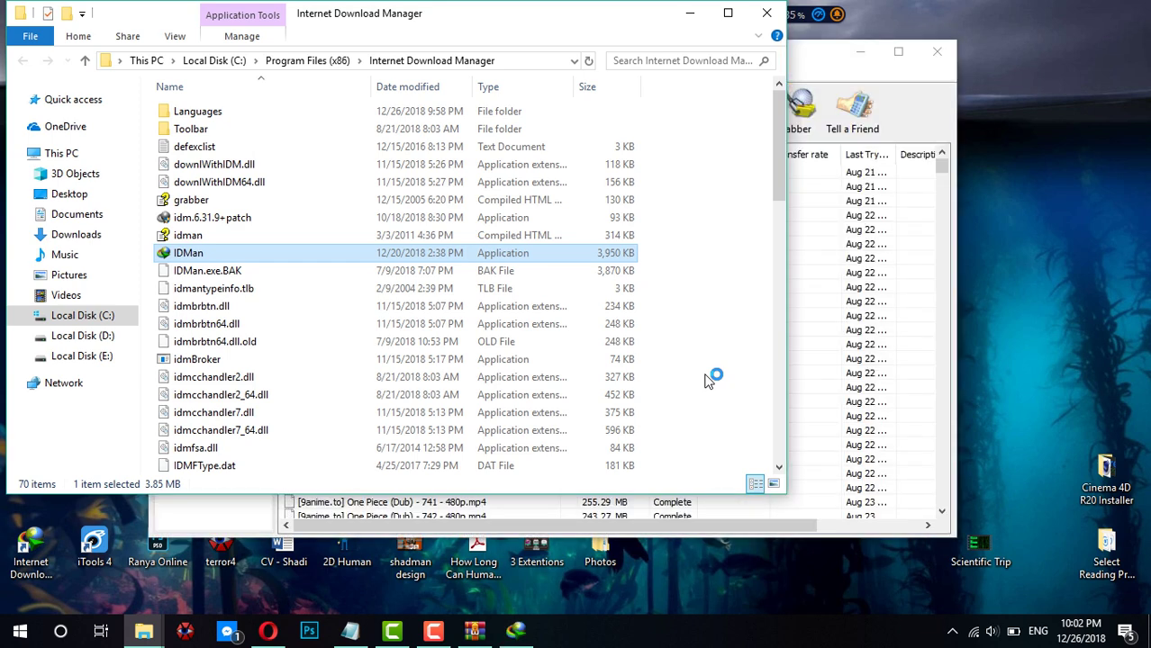
pyautogui.click(819, 65)
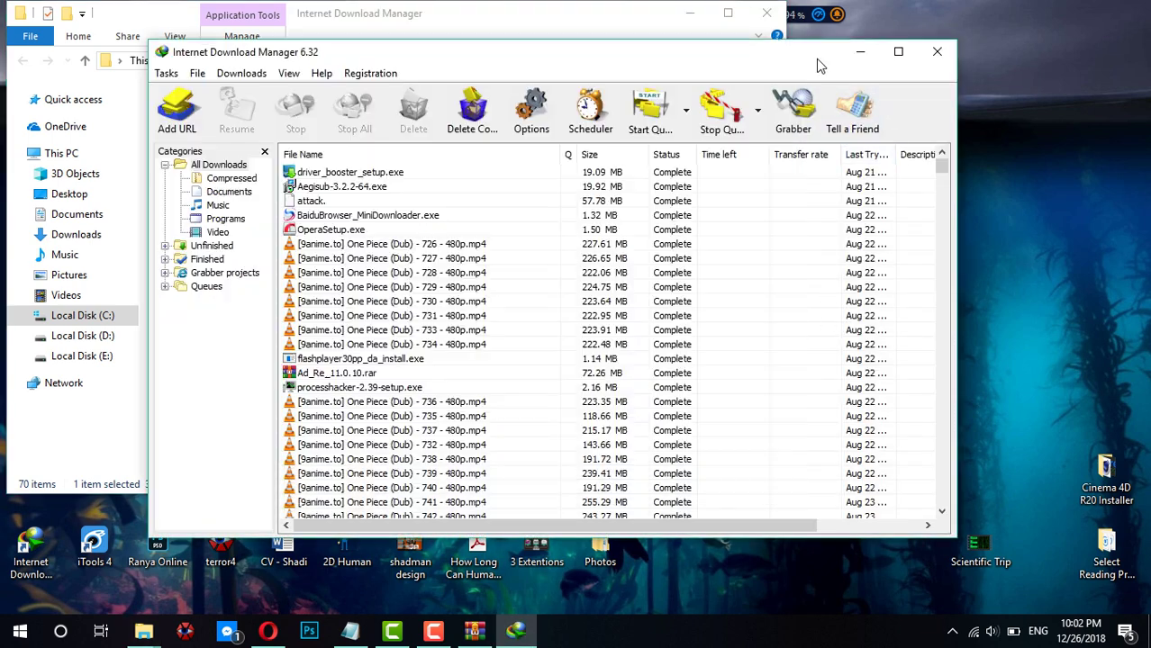
# Check the registration options in Internet Download Manager and look through the list of downloads.
pyautogui.click(370, 73)
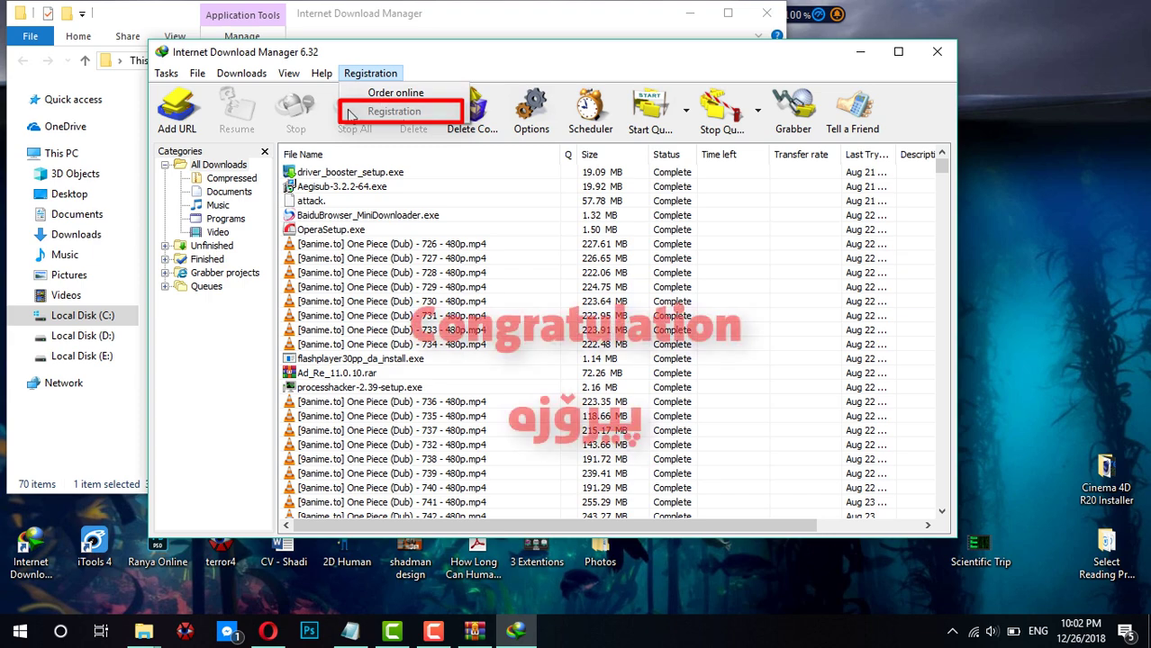
pyautogui.click(456, 517)
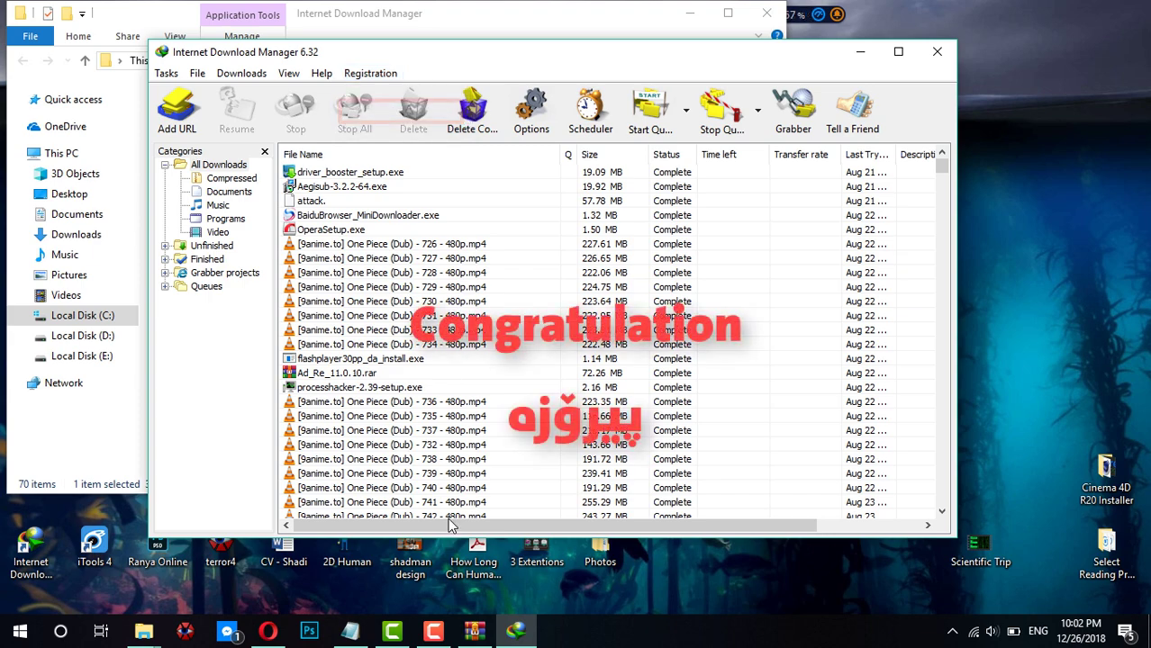
pyautogui.scroll(-15, 456, 517)
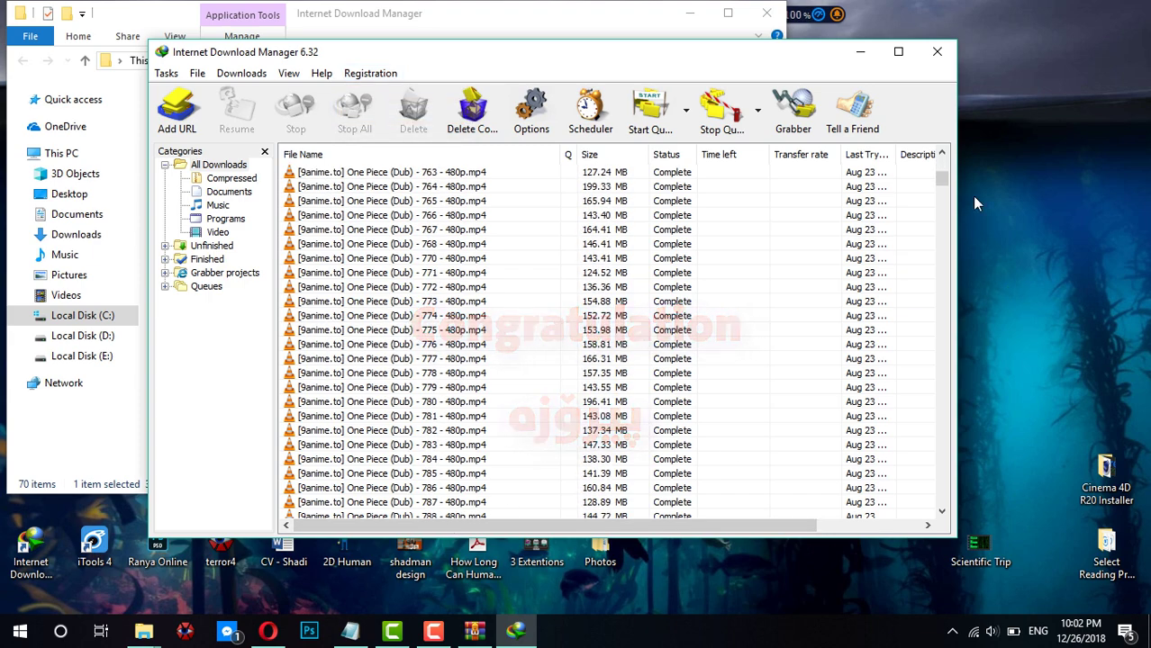